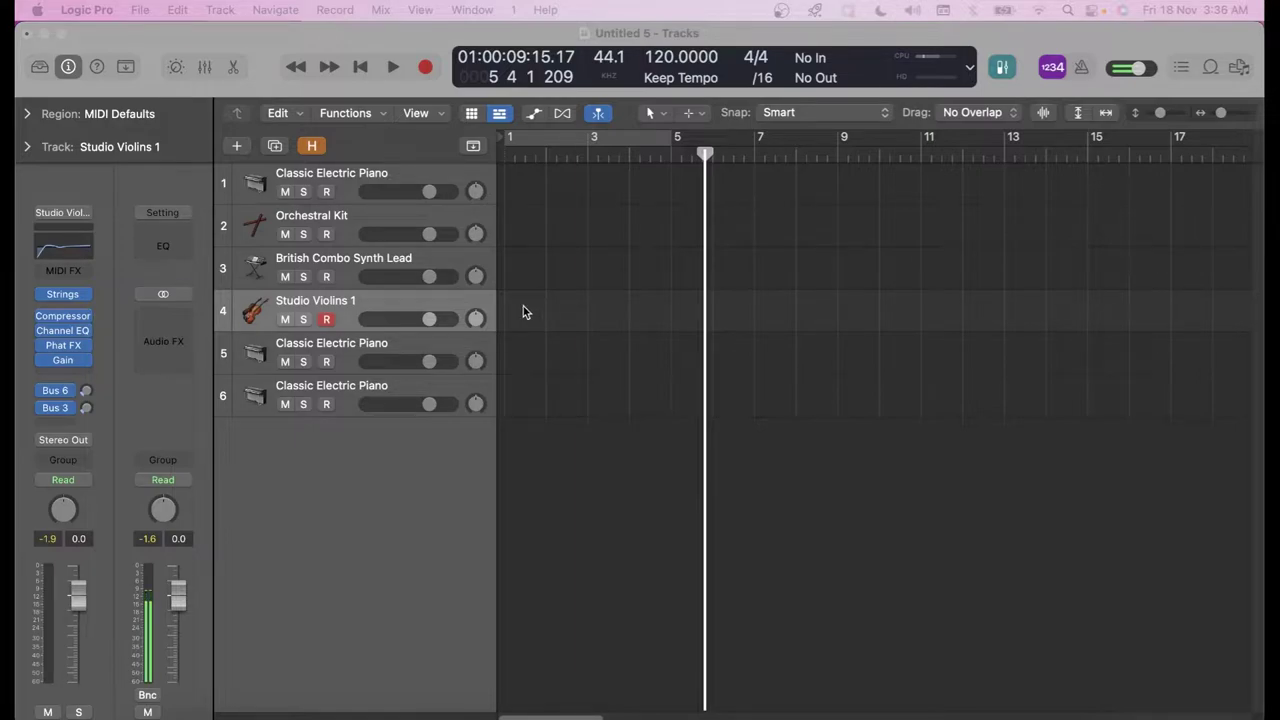
# Step: Create a MIDI region on Studio Violins 1, extend it to bar 5, and open it in the Piano Roll
pyautogui.rightClick(523, 306)
pyautogui.click(571, 316)
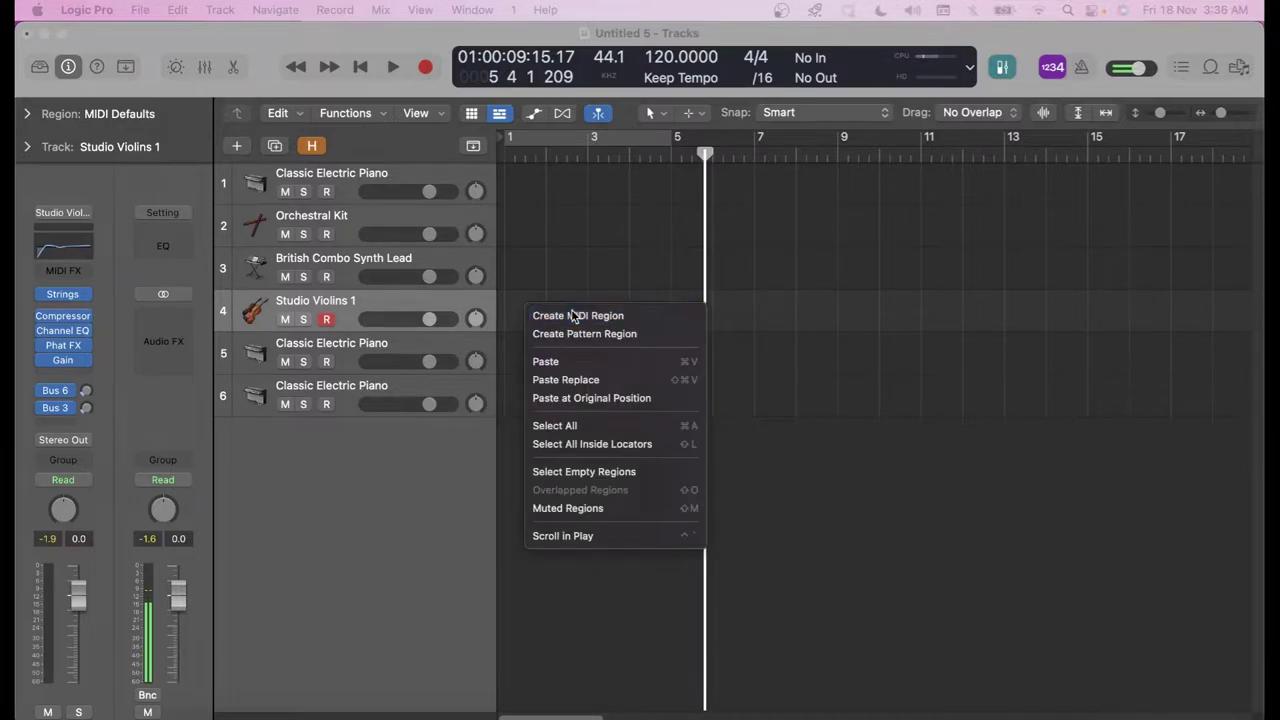
pyautogui.click(543, 316)
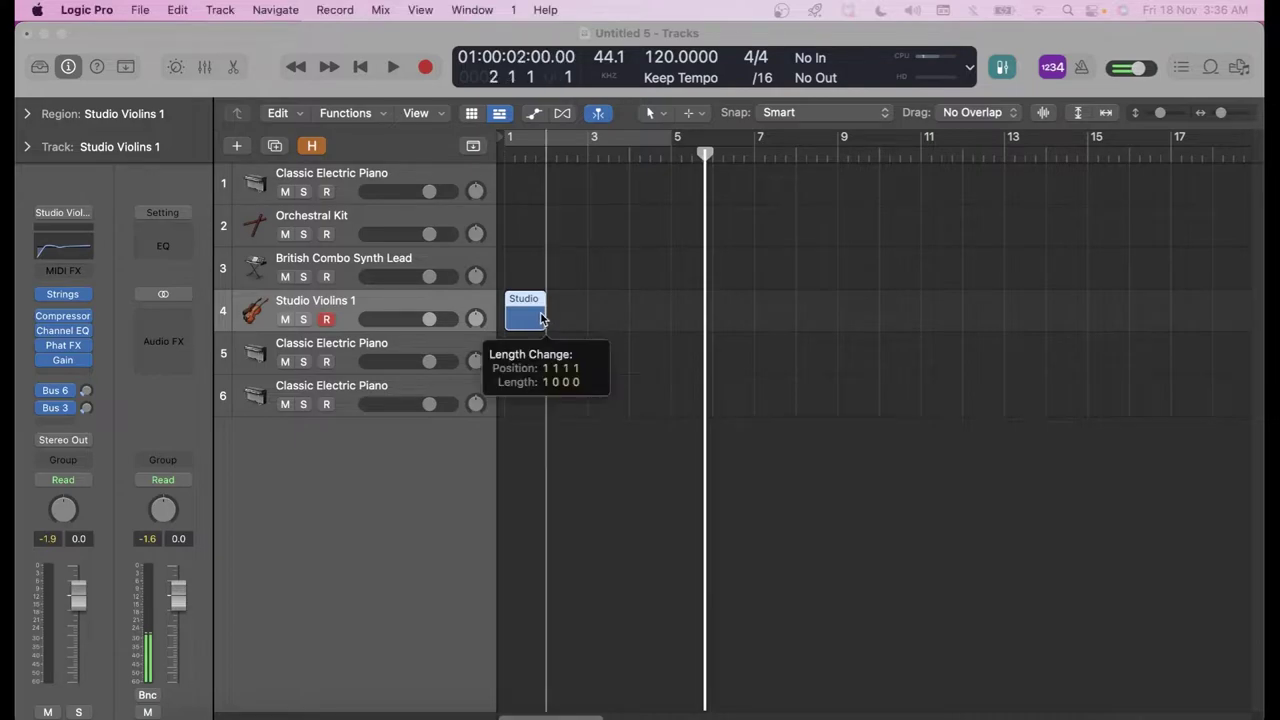
pyautogui.moveTo(543, 316); pyautogui.dragTo(670, 314)
pyautogui.doubleClick(620, 322)
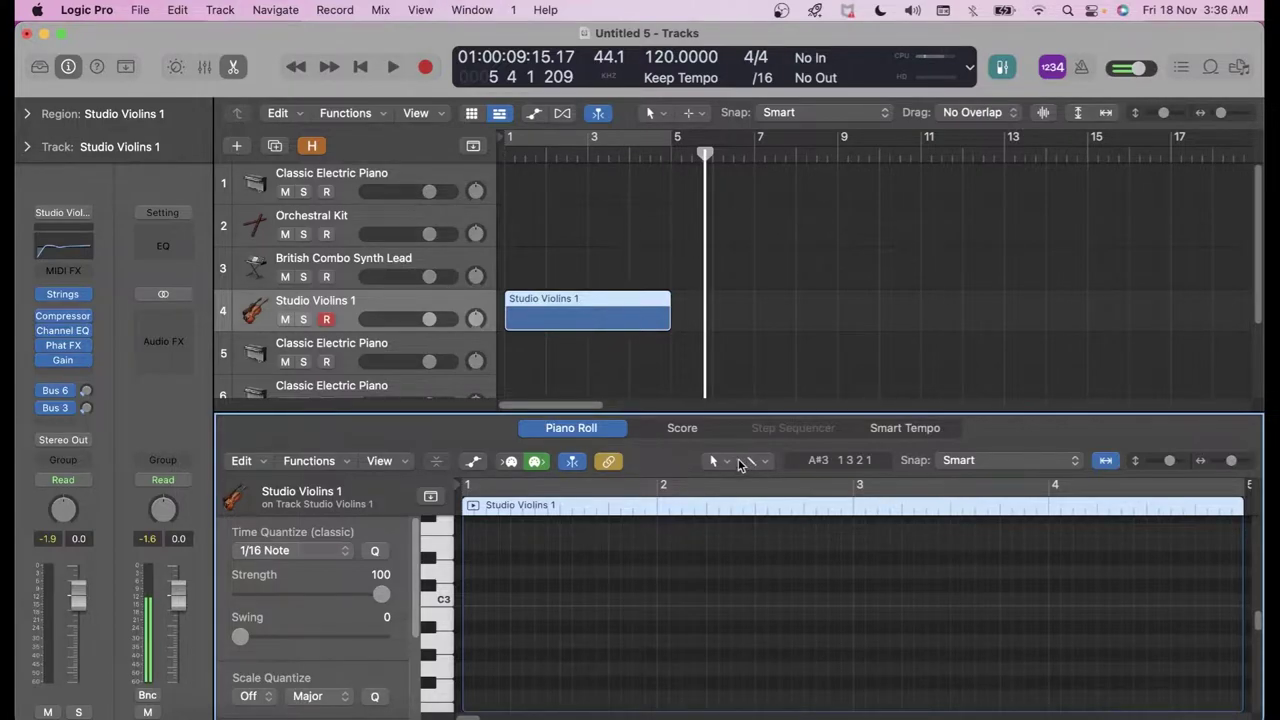
# Step: Set the Piano Roll's Command-click tool to Brush Tool, leaving the Left-click tool unchanged
pyautogui.click(724, 462)
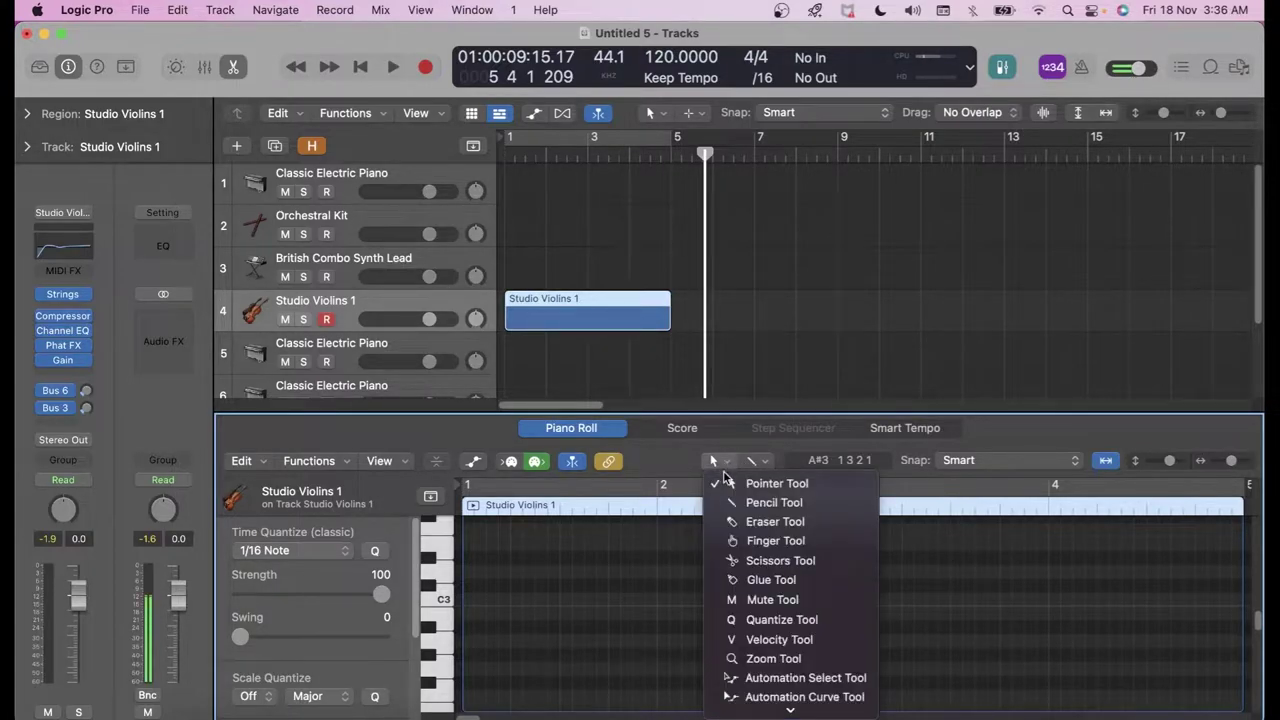
pyautogui.click(742, 484)
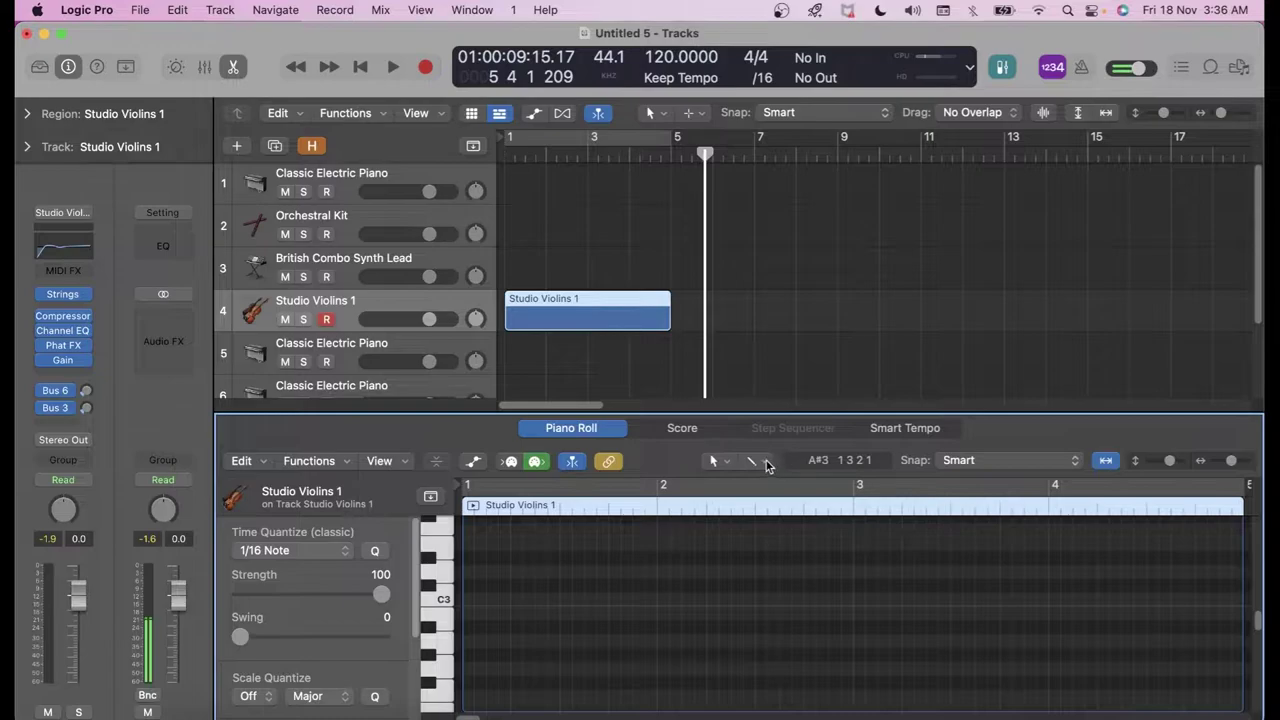
pyautogui.click(766, 463)
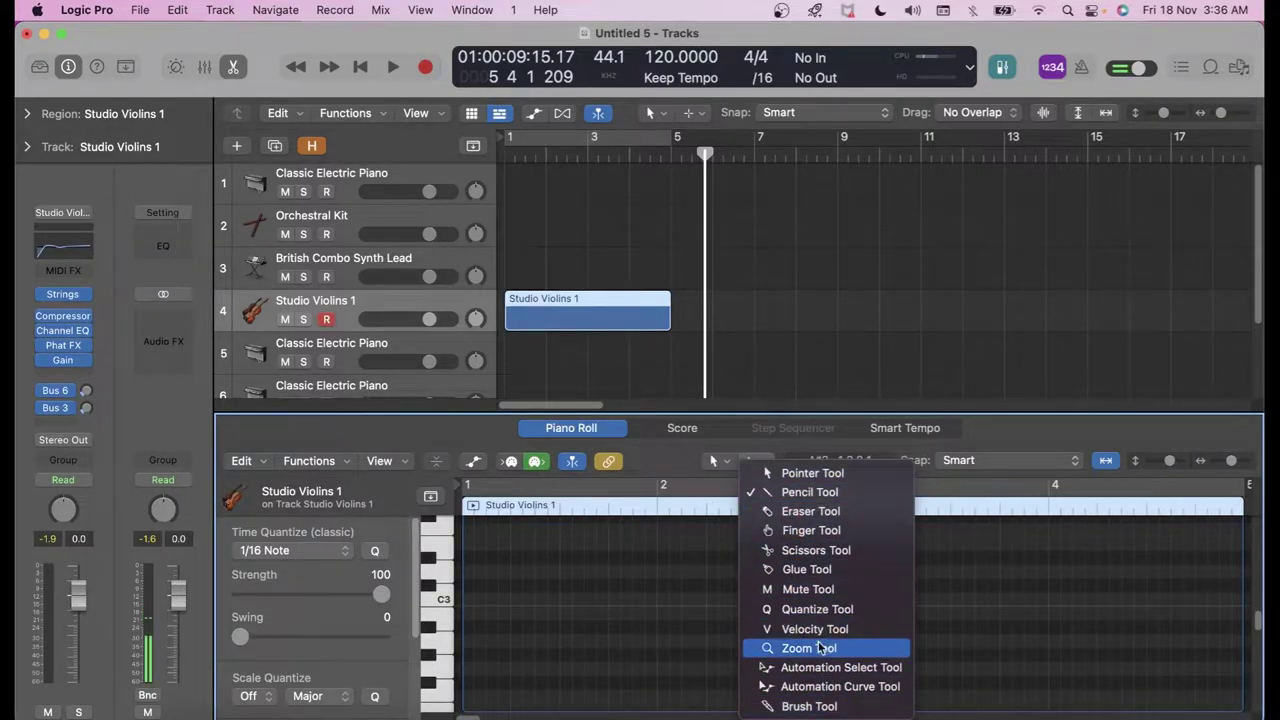
pyautogui.click(808, 706)
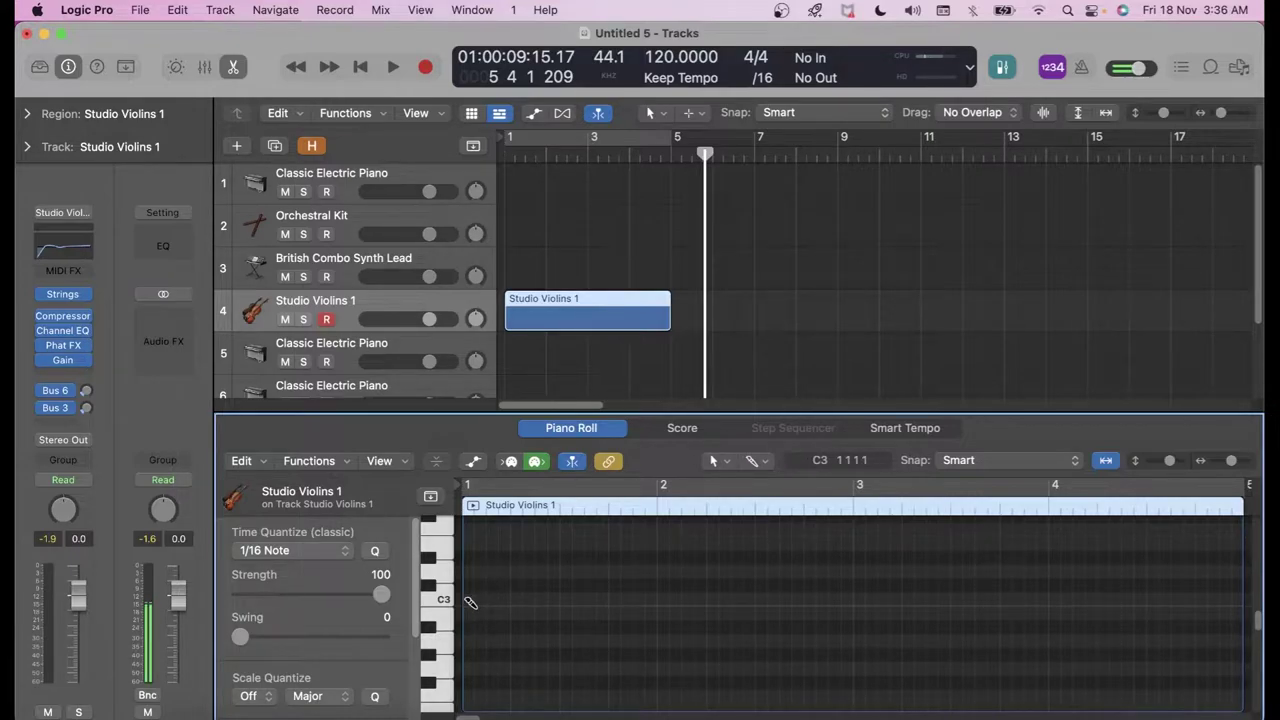
# Step: Brush-paint sixteenth-note runs on C3, D3 and E3 across bars 1–2, then play them back
pyautogui.moveTo(466, 600)
pyautogui.mouseDown()
pyautogui.moveTo(553, 606)
pyautogui.moveTo(564, 568)
pyautogui.moveTo(650, 569)
pyautogui.moveTo(660, 541)
pyautogui.moveTo(752, 546)
pyautogui.mouseUp()
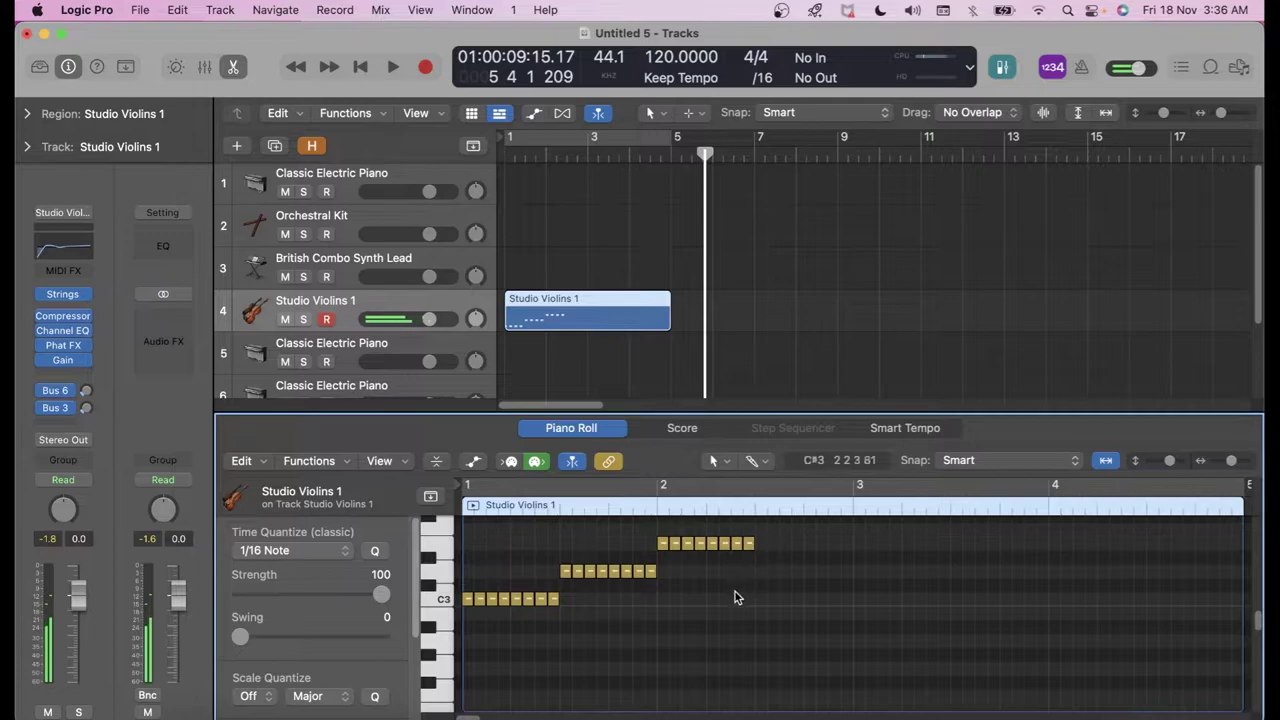
pyautogui.press('Return')
pyautogui.press('space')
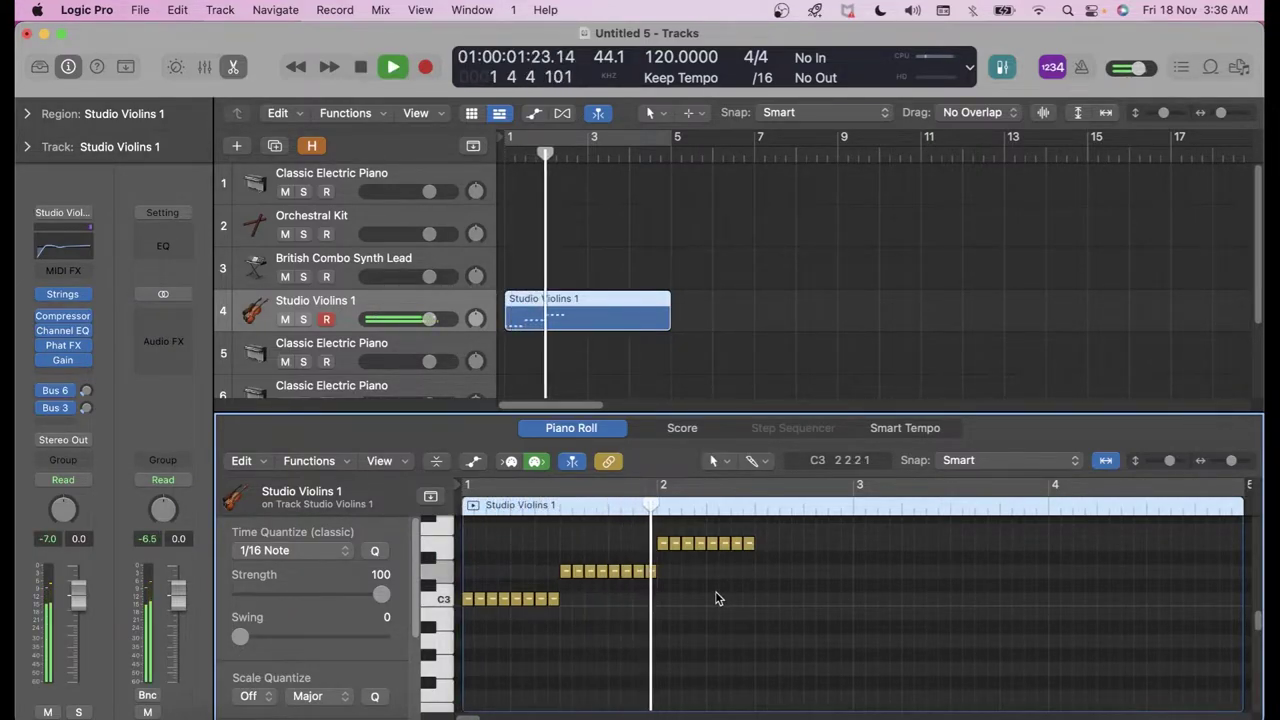
pyautogui.press('space')
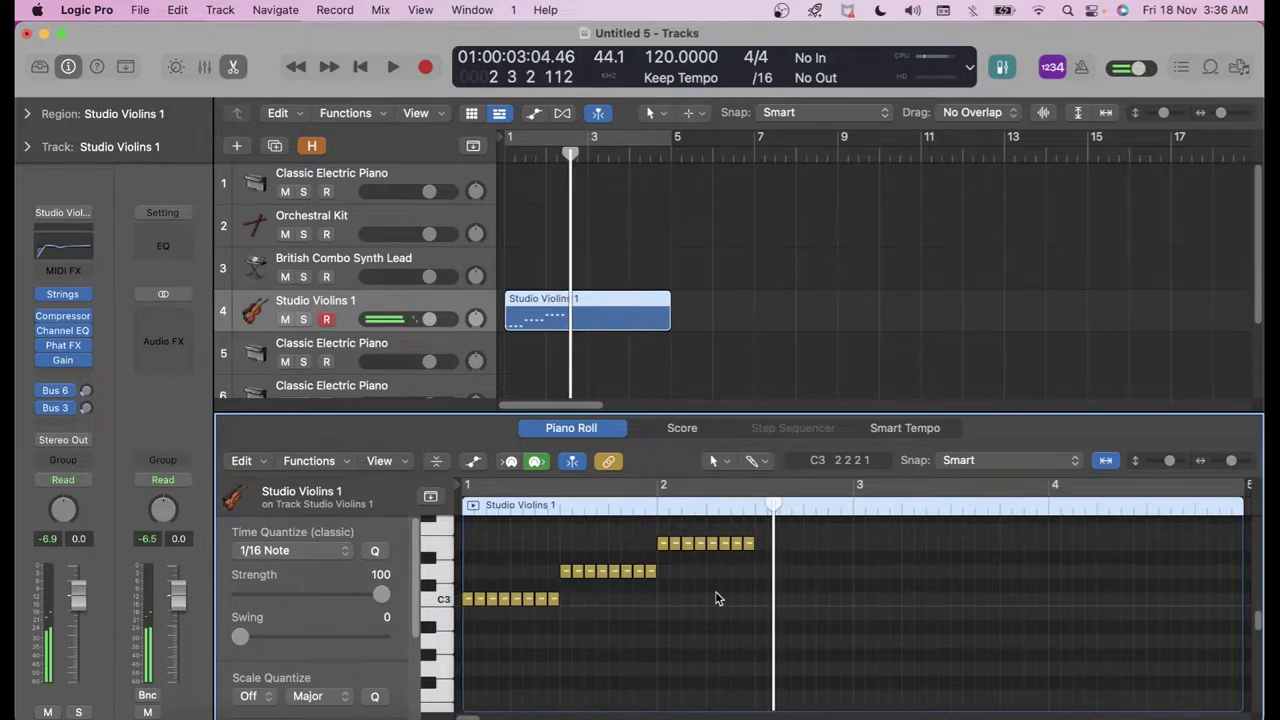
# Step: Set Time Quantize to 1/4 Note and pencil two D#3 notes at the start of bar 1
pyautogui.click(341, 554)
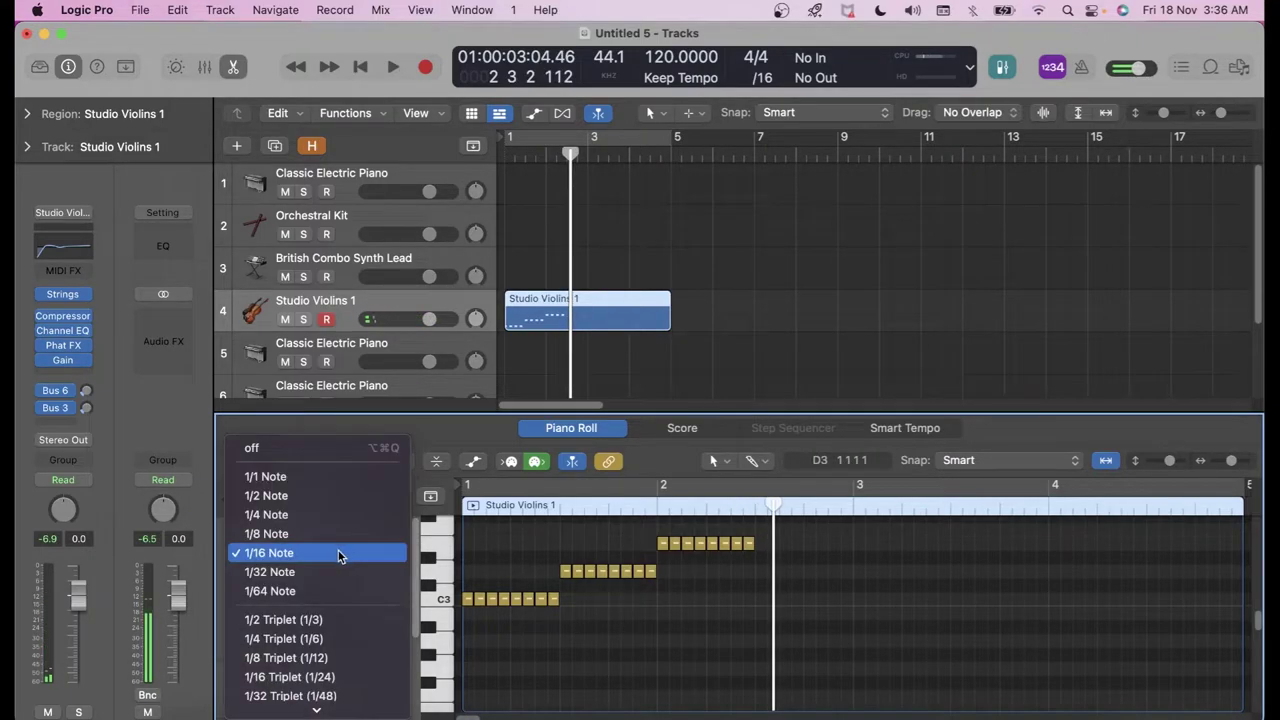
pyautogui.click(268, 515)
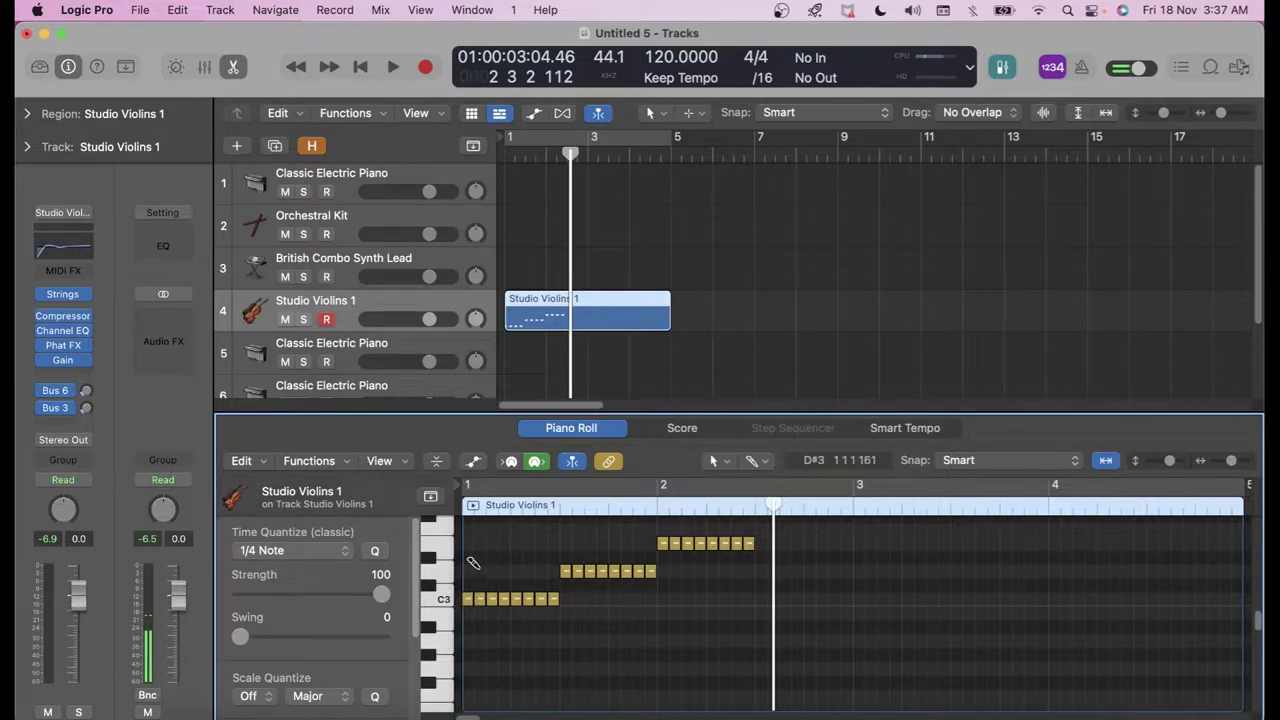
pyautogui.click(478, 560)
pyautogui.click(515, 558)
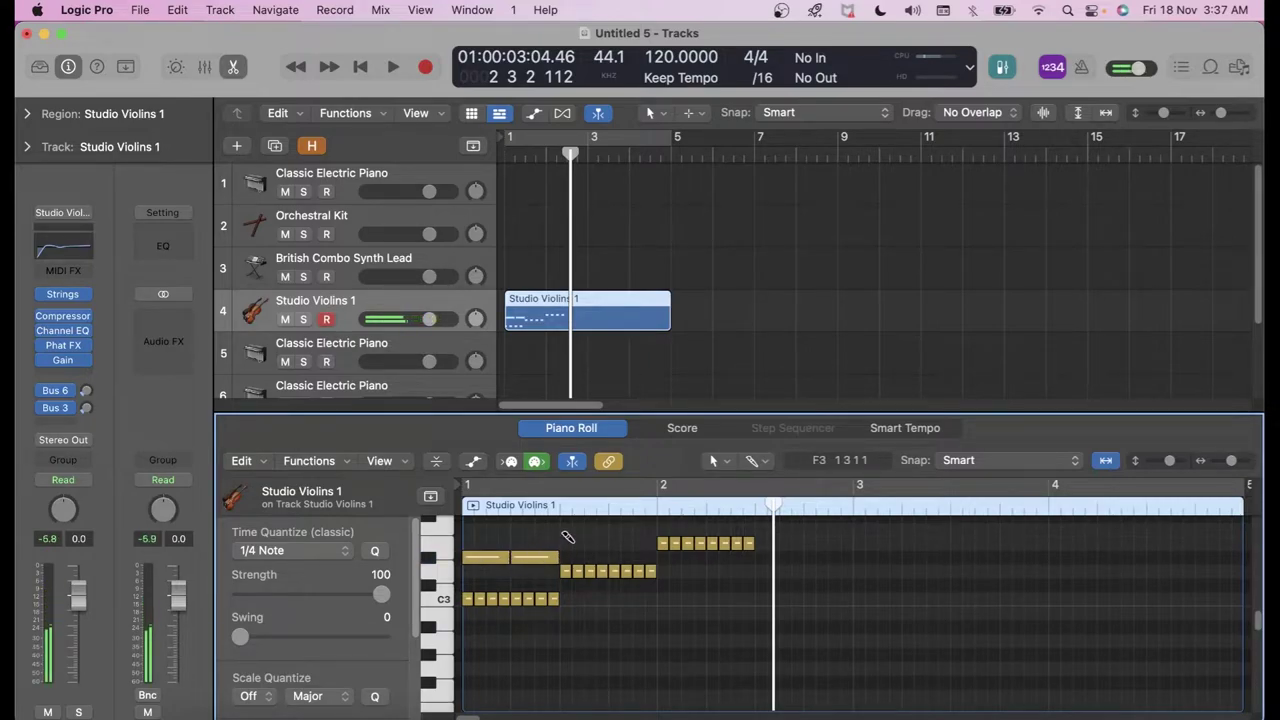
# Step: Add note pairs on F3 and G3, then select the Orchestral Kit track
pyautogui.click(563, 530)
pyautogui.click(610, 530)
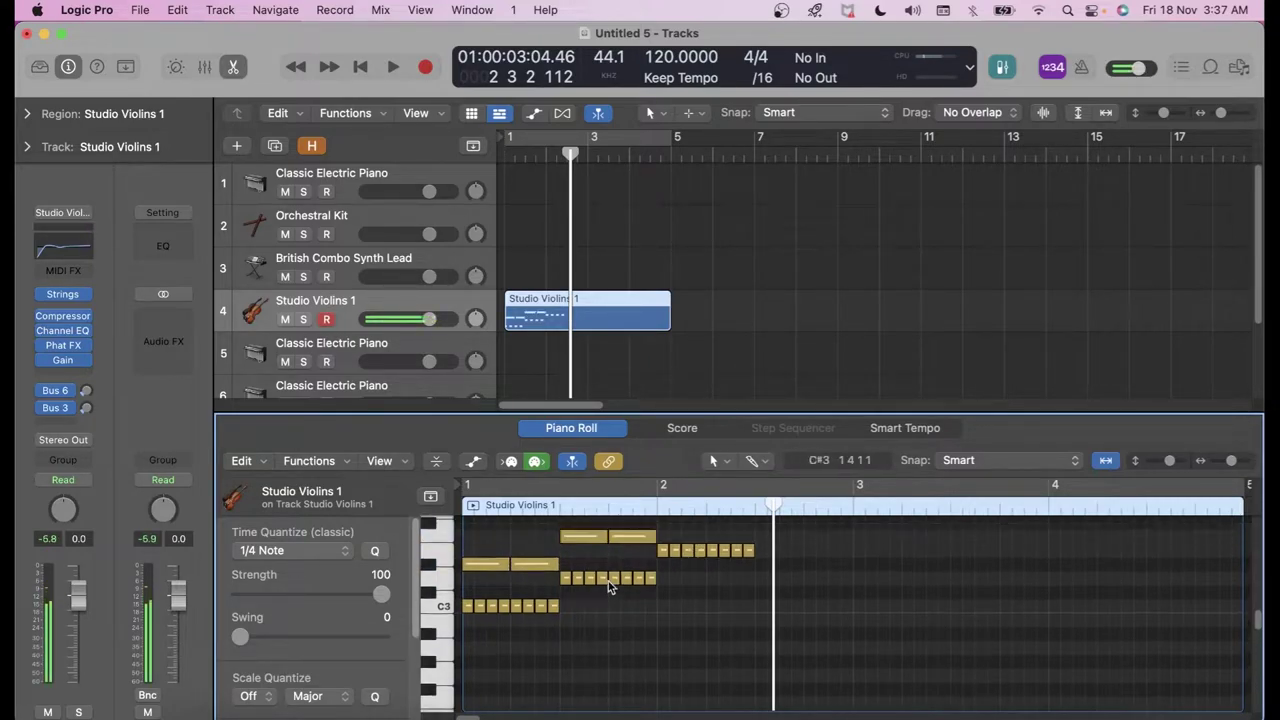
pyautogui.scroll(4, 622, 560)
pyautogui.click(662, 613)
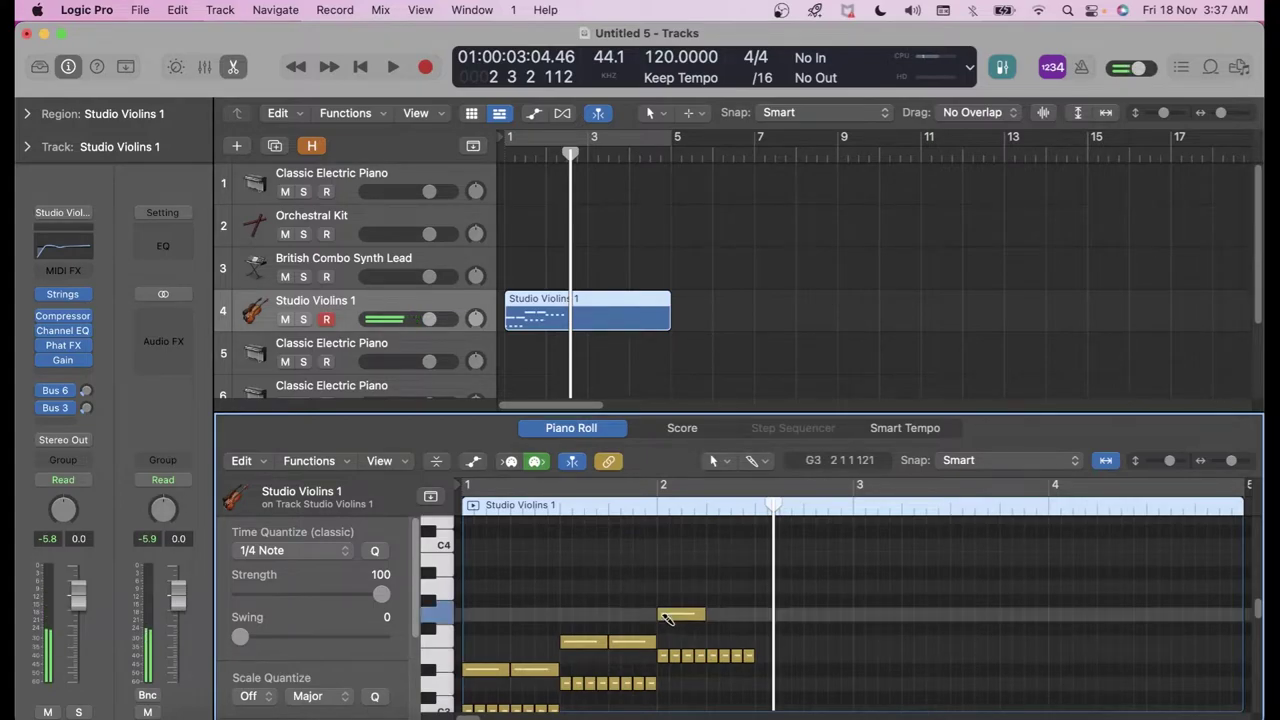
pyautogui.click(710, 613)
pyautogui.press('Up')
pyautogui.press('Up')
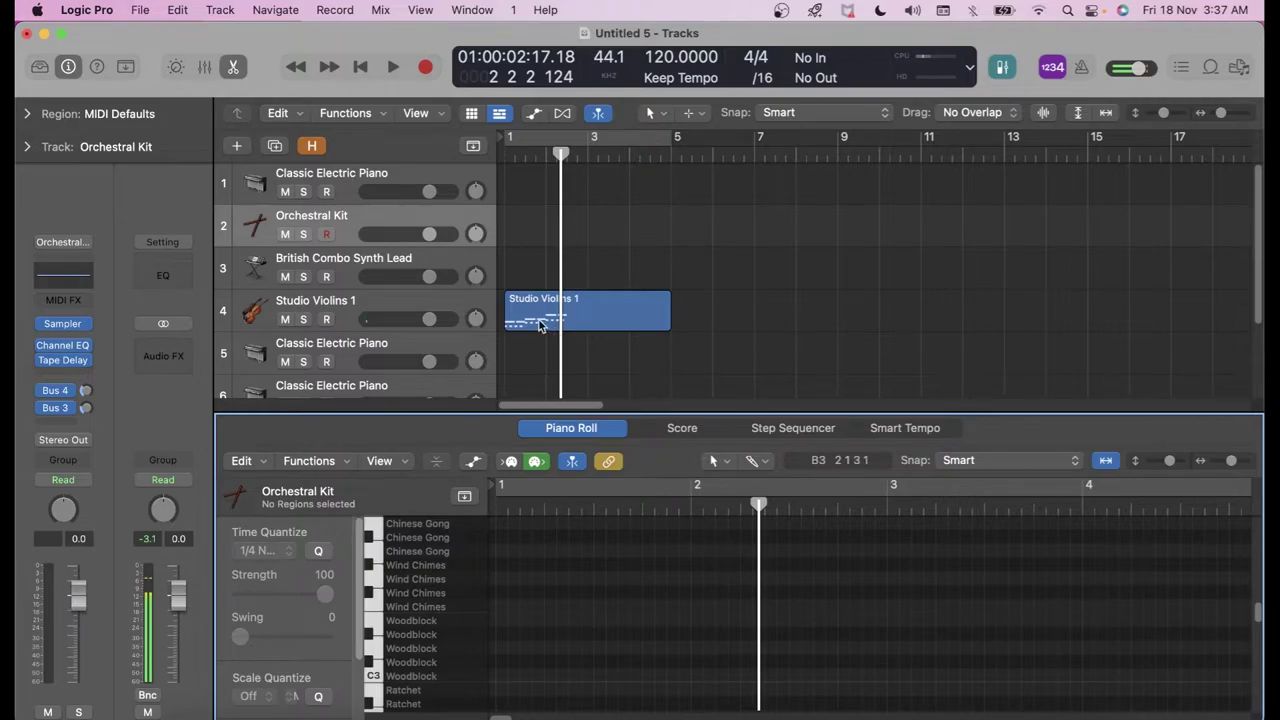
# Step: Back on Studio Violins 1, make Pencil the Command-click tool and set quantize to 1/8 Note
pyautogui.click(460, 307)
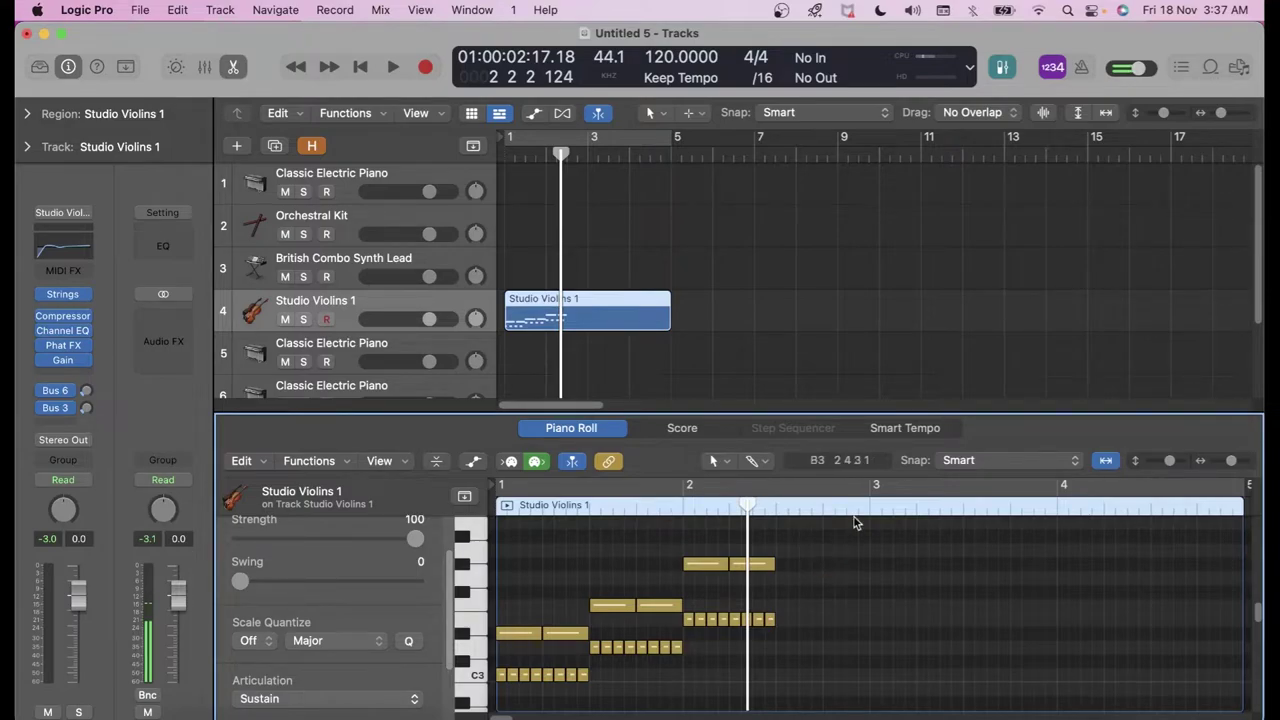
pyautogui.click(756, 462)
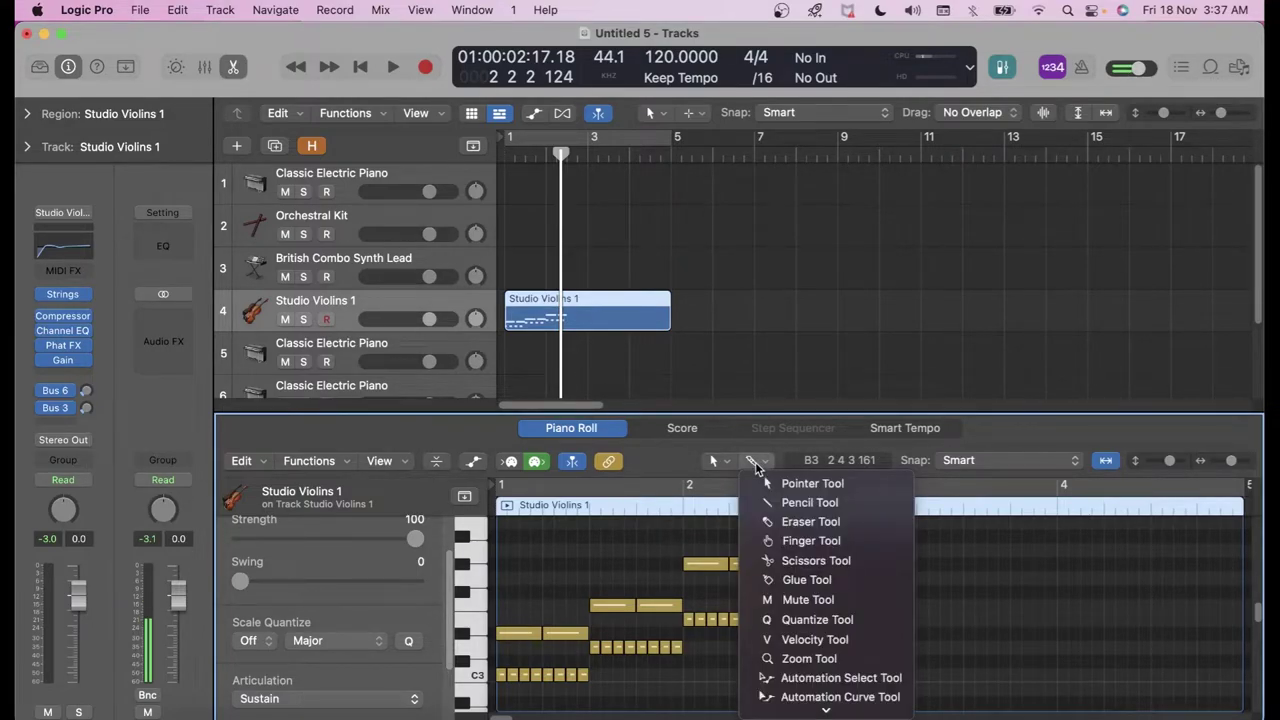
pyautogui.click(800, 502)
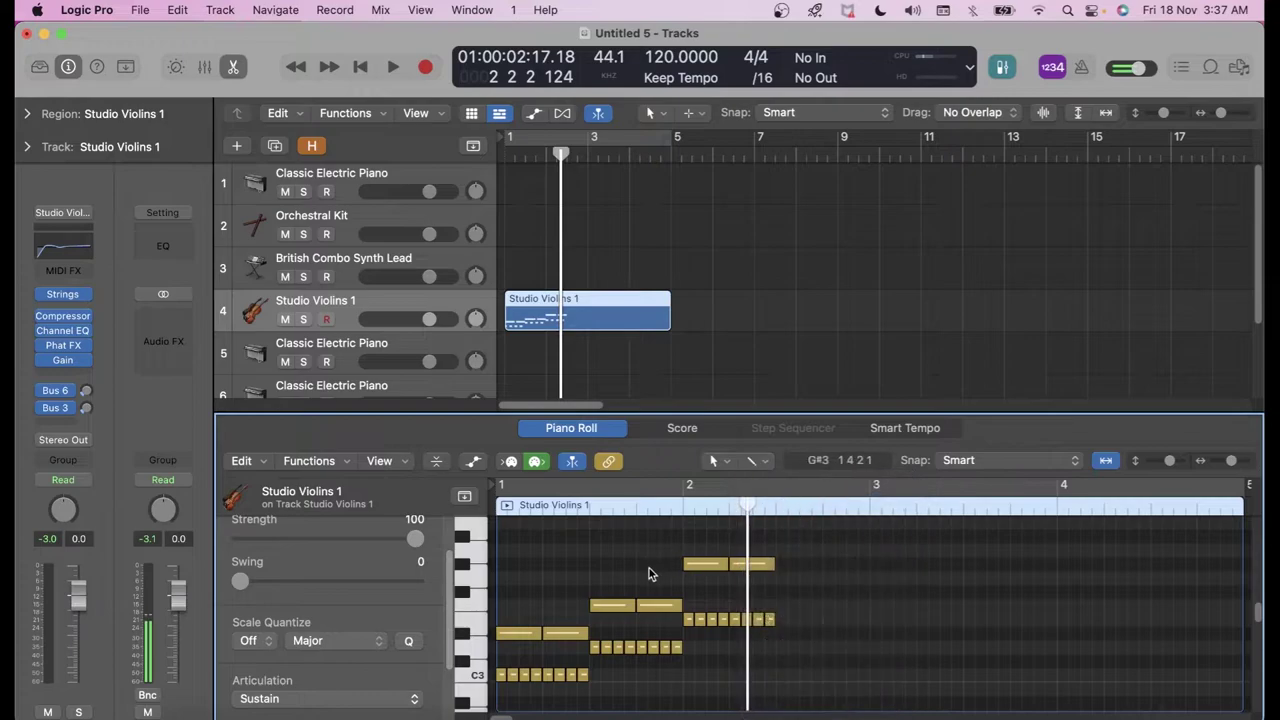
pyautogui.scroll(2, 276, 578)
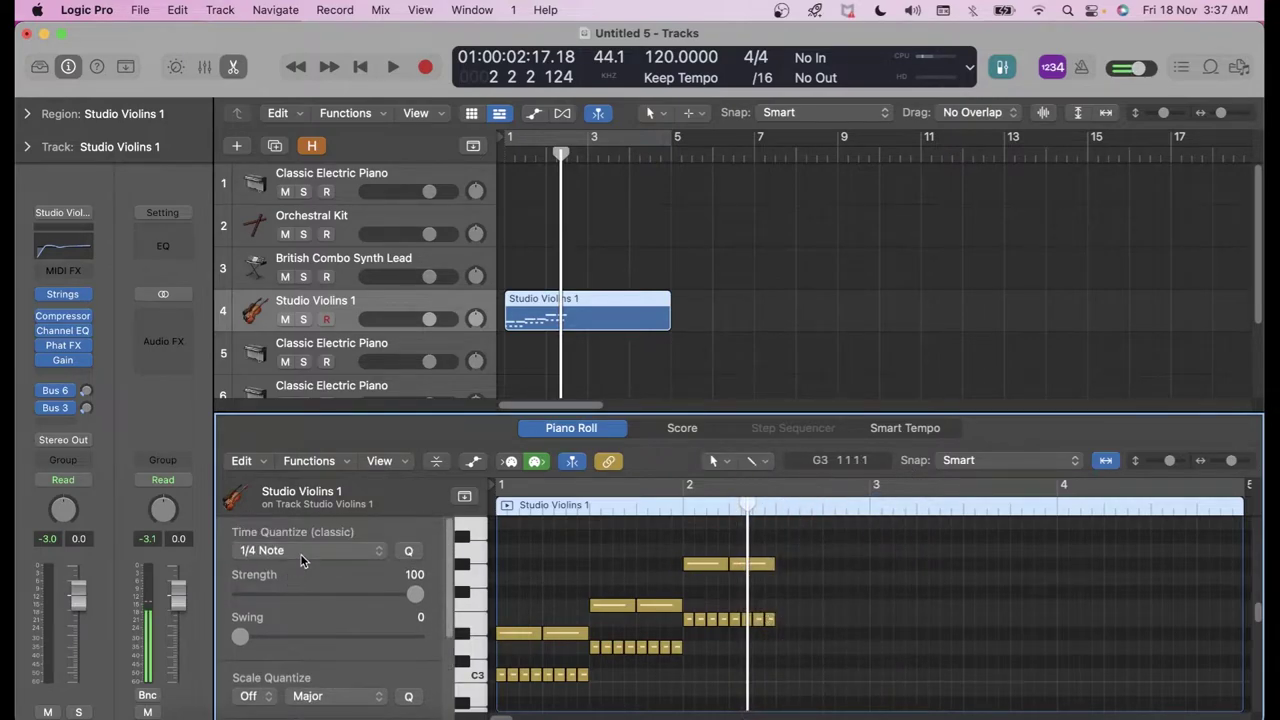
pyautogui.click(301, 553)
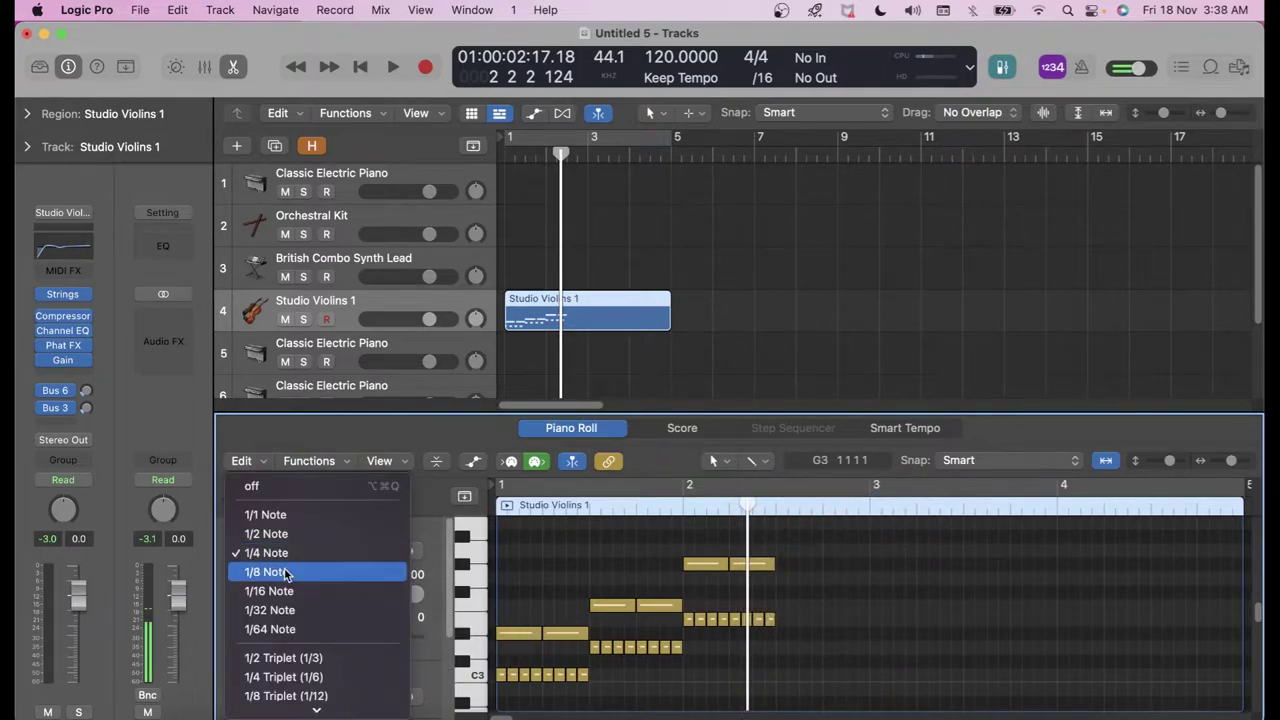
pyautogui.click(286, 574)
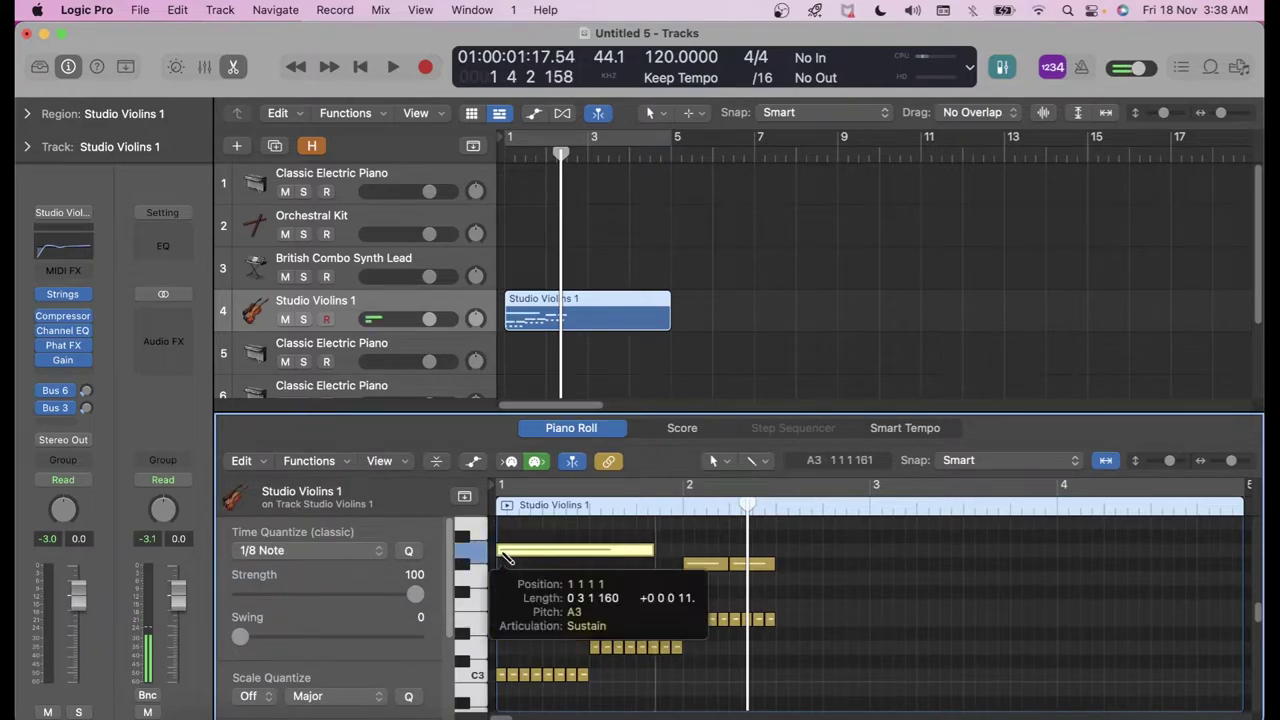
# Step: Draw a line of shortened A3 eighth notes from bar 1 into bar 2
pyautogui.click(500, 550)
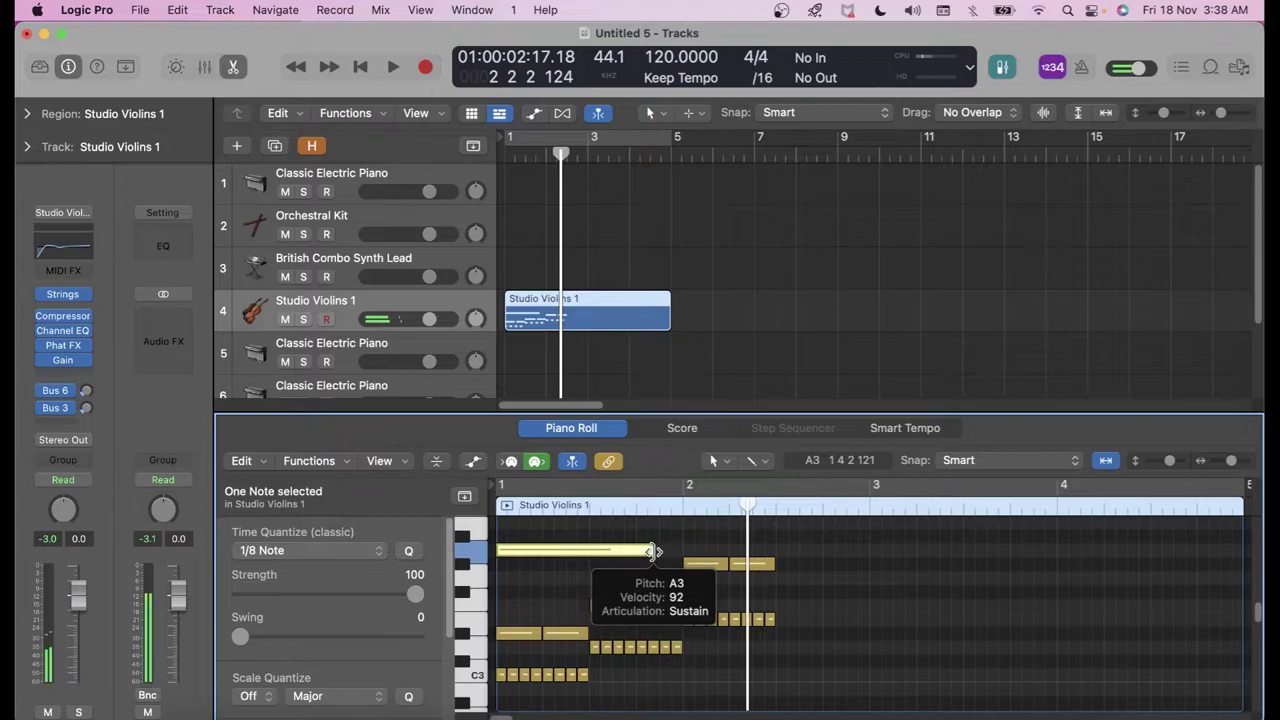
pyautogui.moveTo(652, 551); pyautogui.dragTo(541, 553)
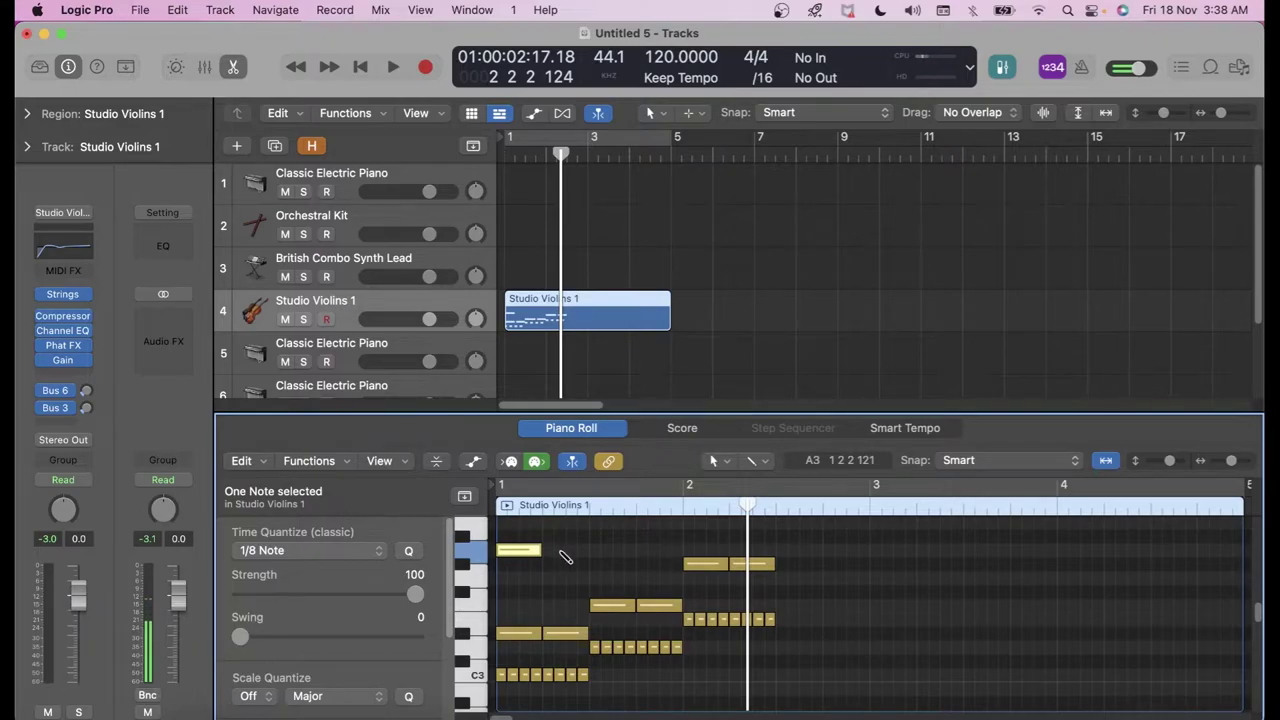
pyautogui.click(560, 551)
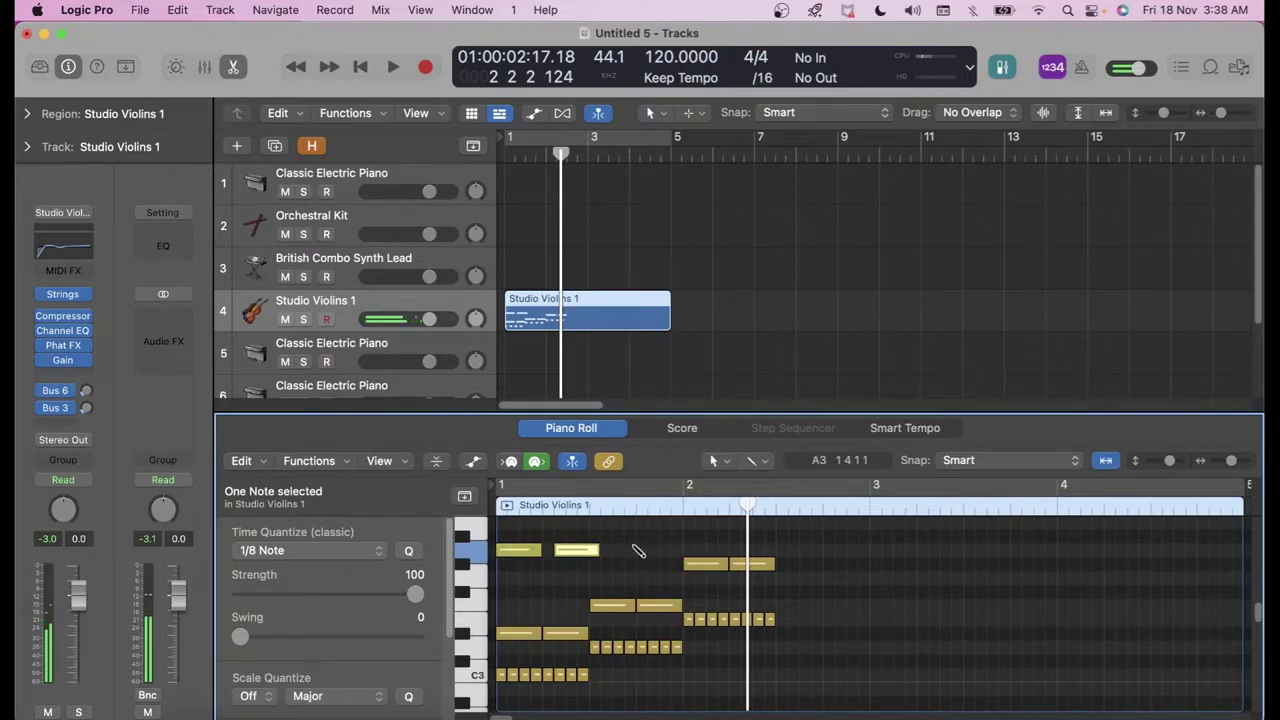
pyautogui.click(628, 551)
# Step: Add scattered melody notes through bar 3, including stacked notes and a G3 note
pyautogui.click(713, 549)
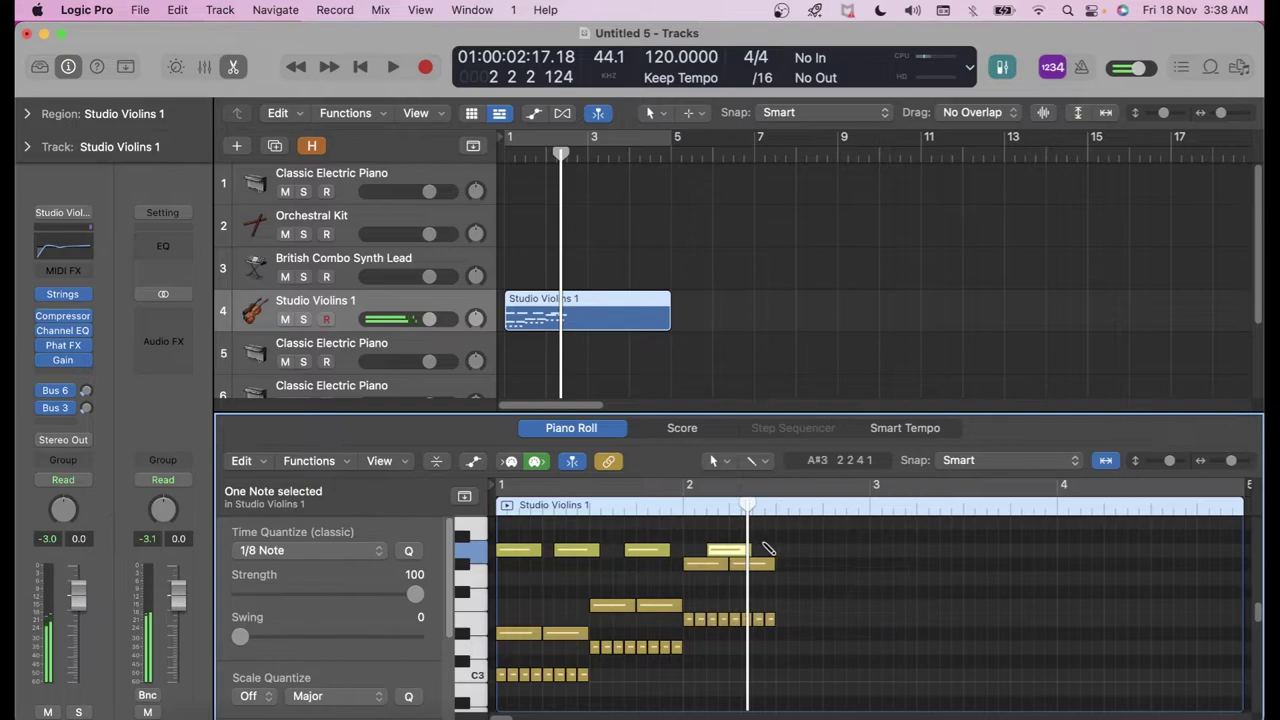
pyautogui.click(770, 549)
pyautogui.click(829, 591)
pyautogui.click(805, 619)
pyautogui.click(794, 660)
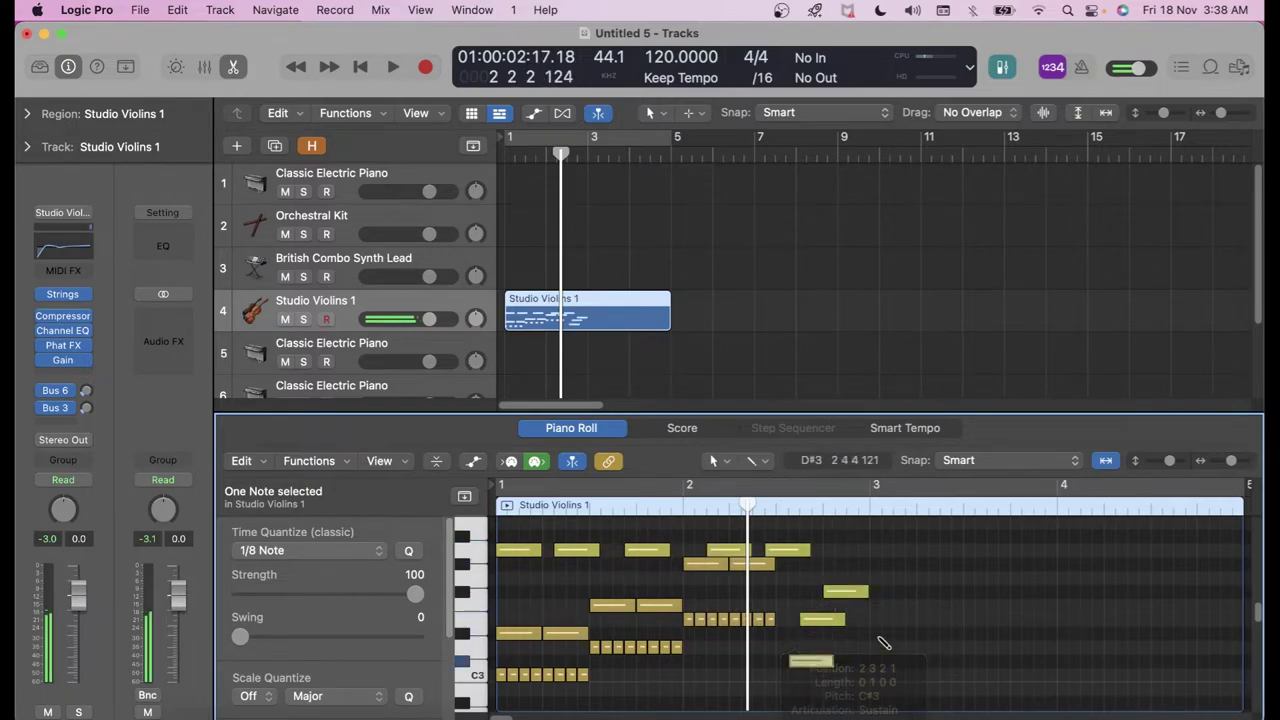
pyautogui.click(935, 633)
pyautogui.click(899, 577)
pyautogui.click(875, 620)
pyautogui.click(875, 633)
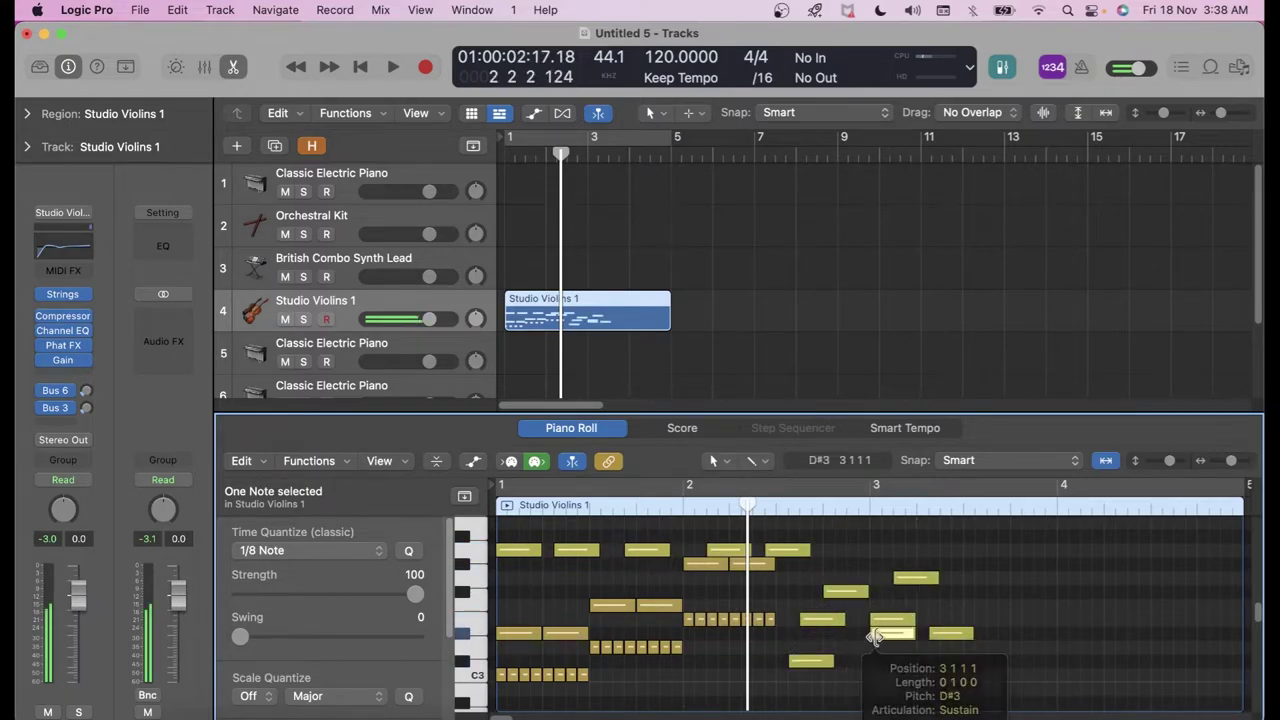
pyautogui.click(594, 577)
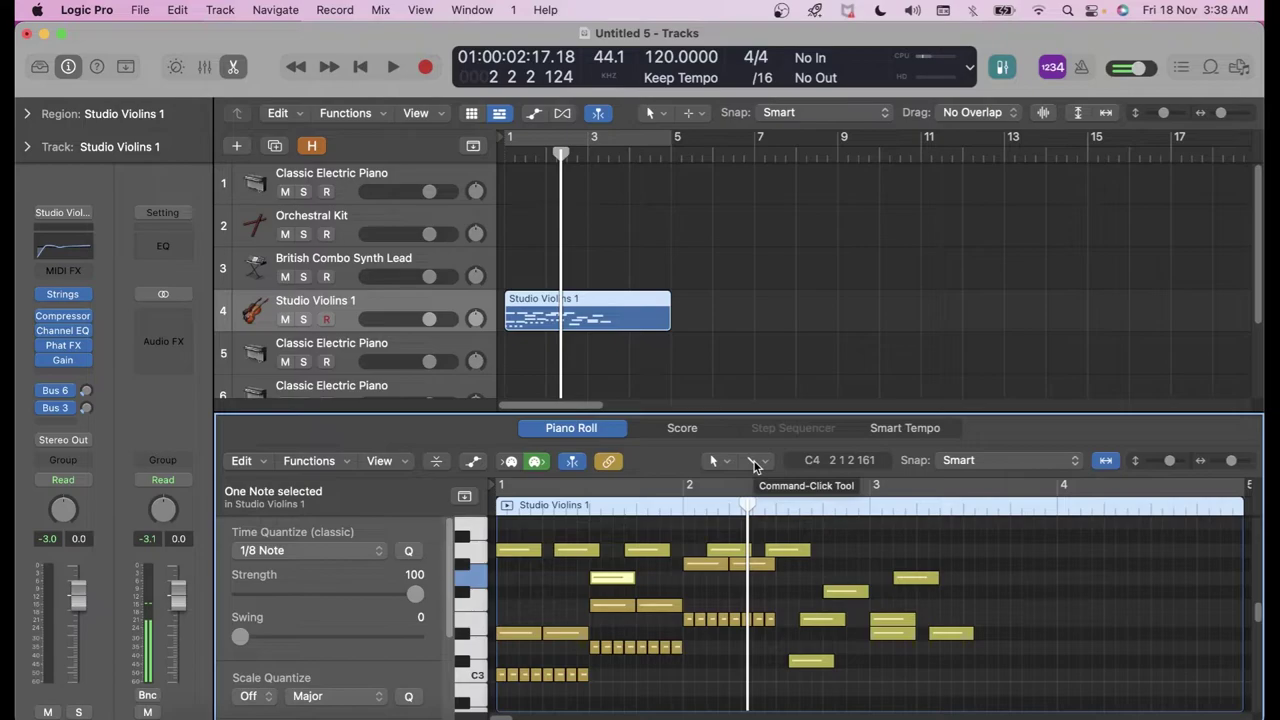
# Step: Switch the Left-click tool to Brush and paint six short A#3 notes across late bar 3
pyautogui.click(723, 465)
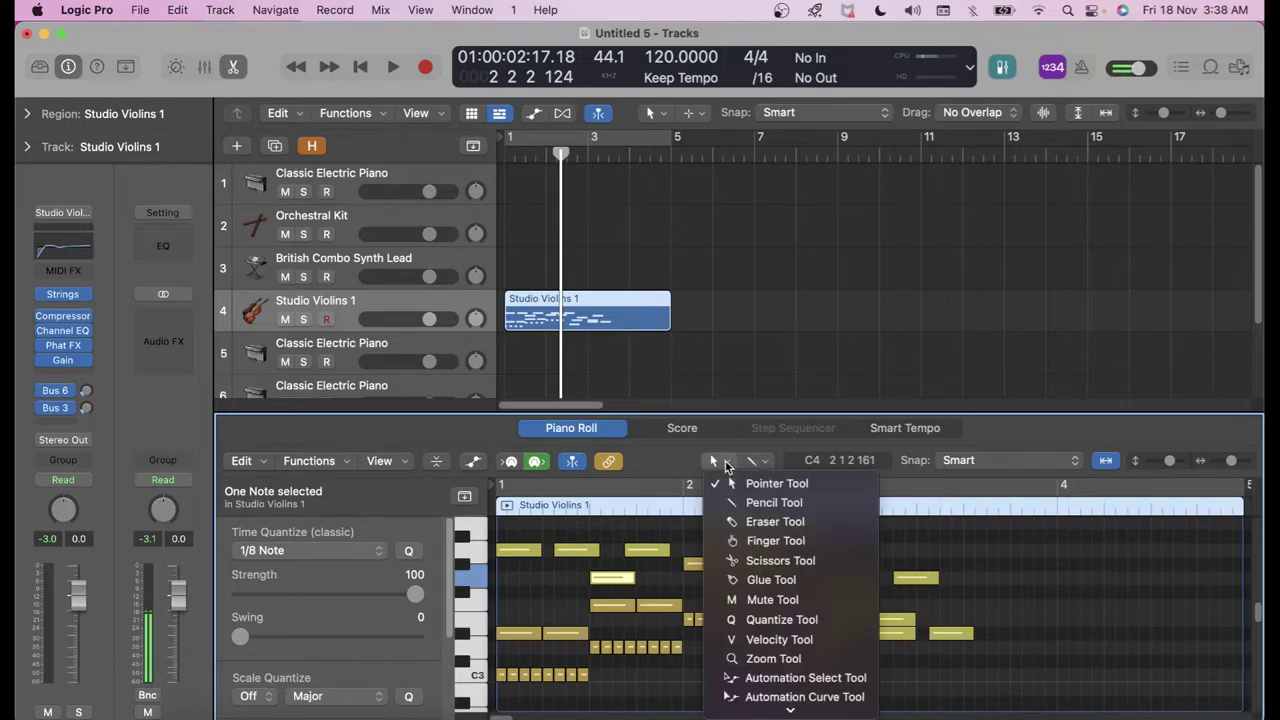
pyautogui.click(713, 467)
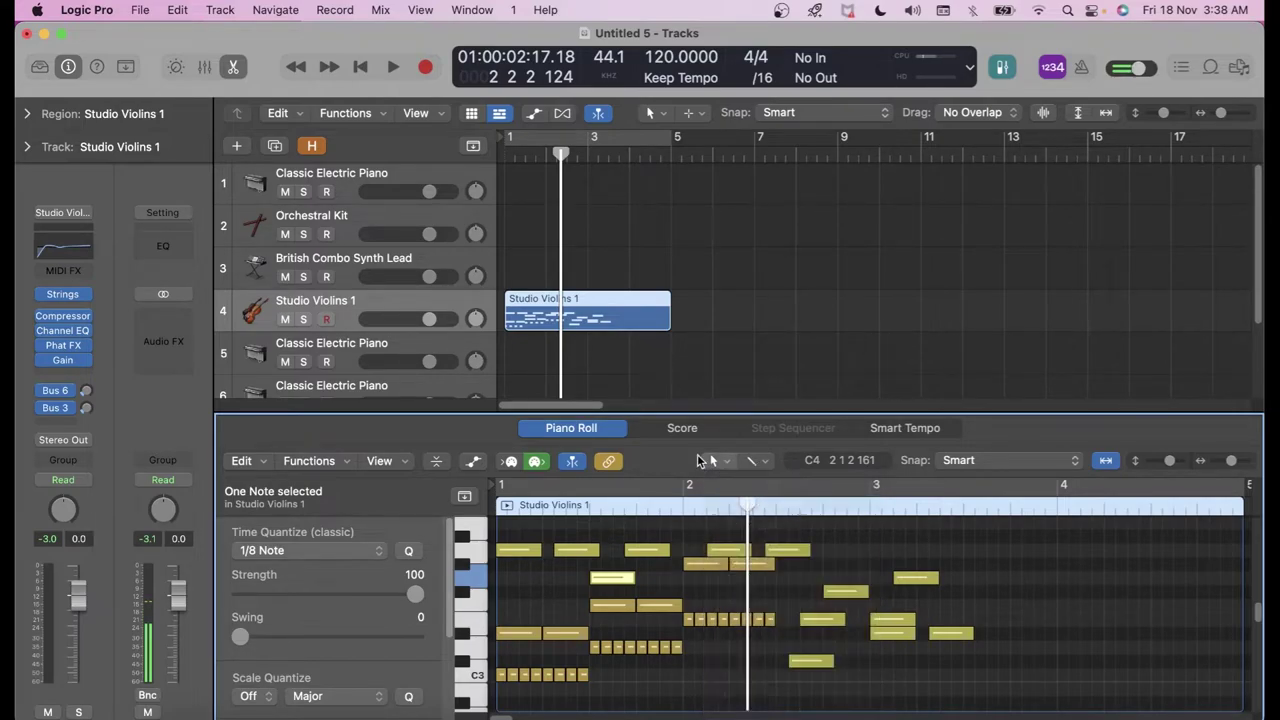
pyautogui.click(720, 465)
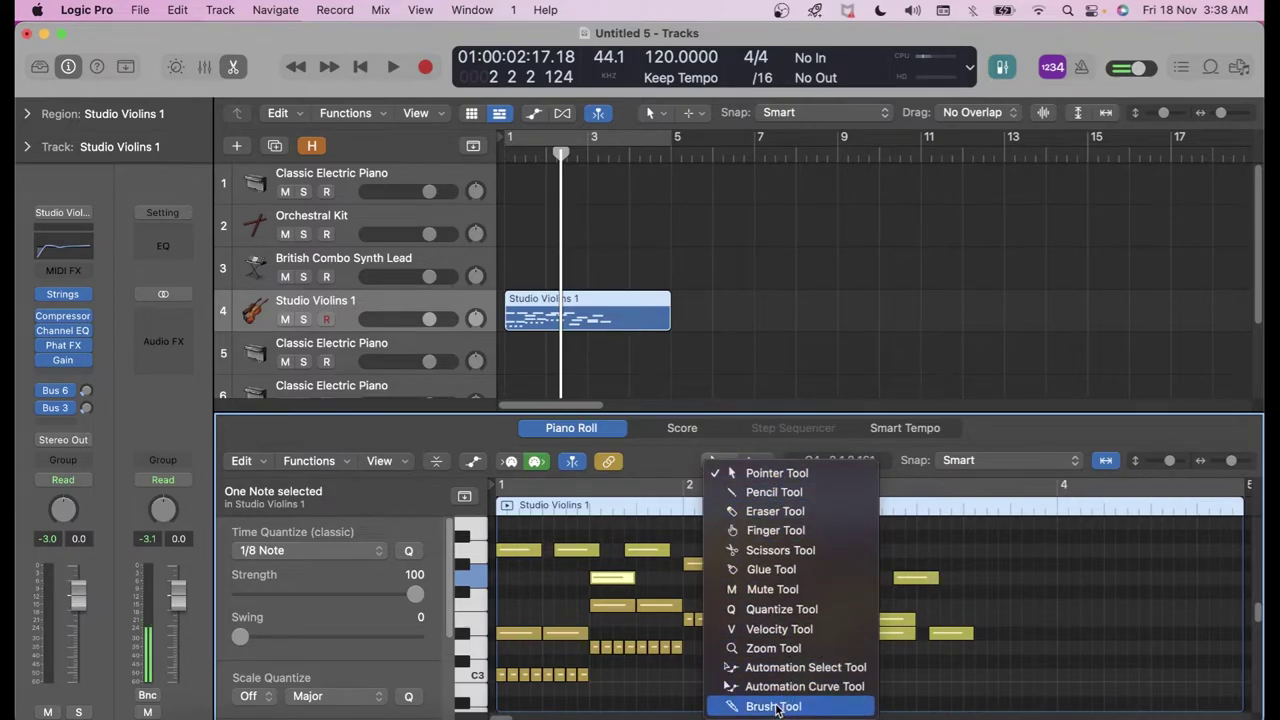
pyautogui.click(776, 706)
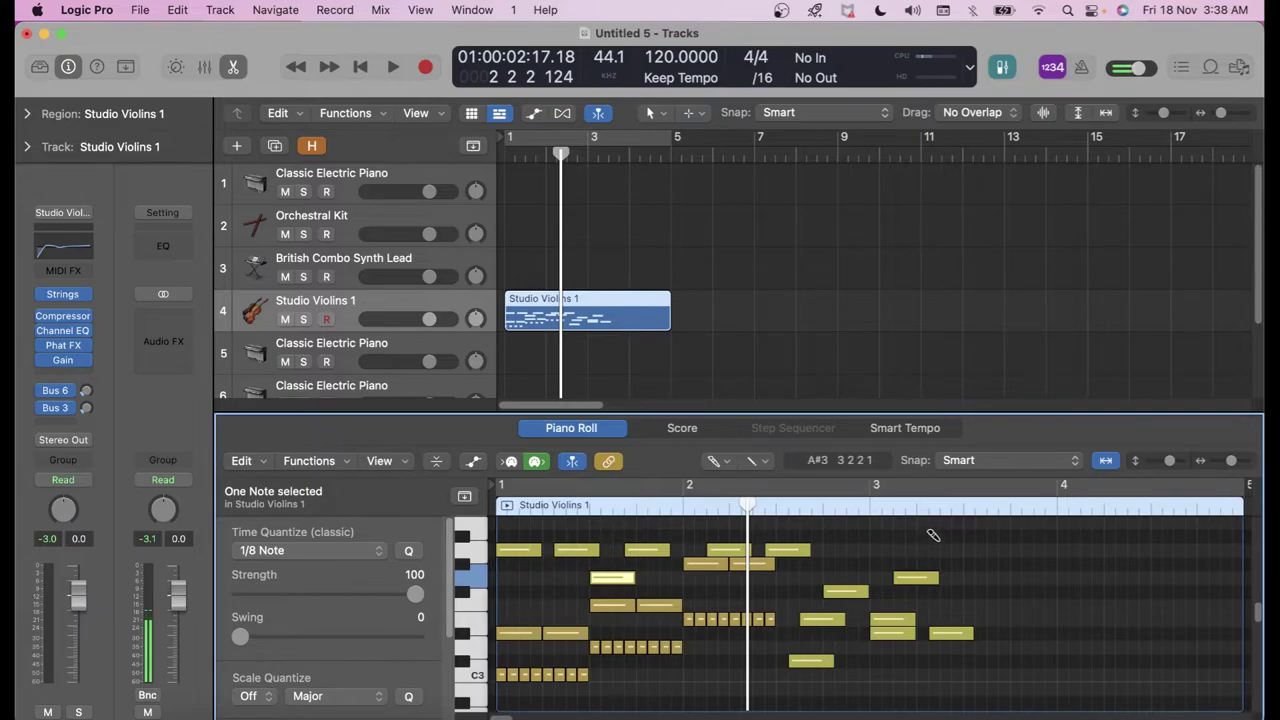
pyautogui.moveTo(925, 538)
pyautogui.mouseDown()
pyautogui.moveTo(1050, 538)
pyautogui.moveTo(1022, 543)
pyautogui.mouseUp()
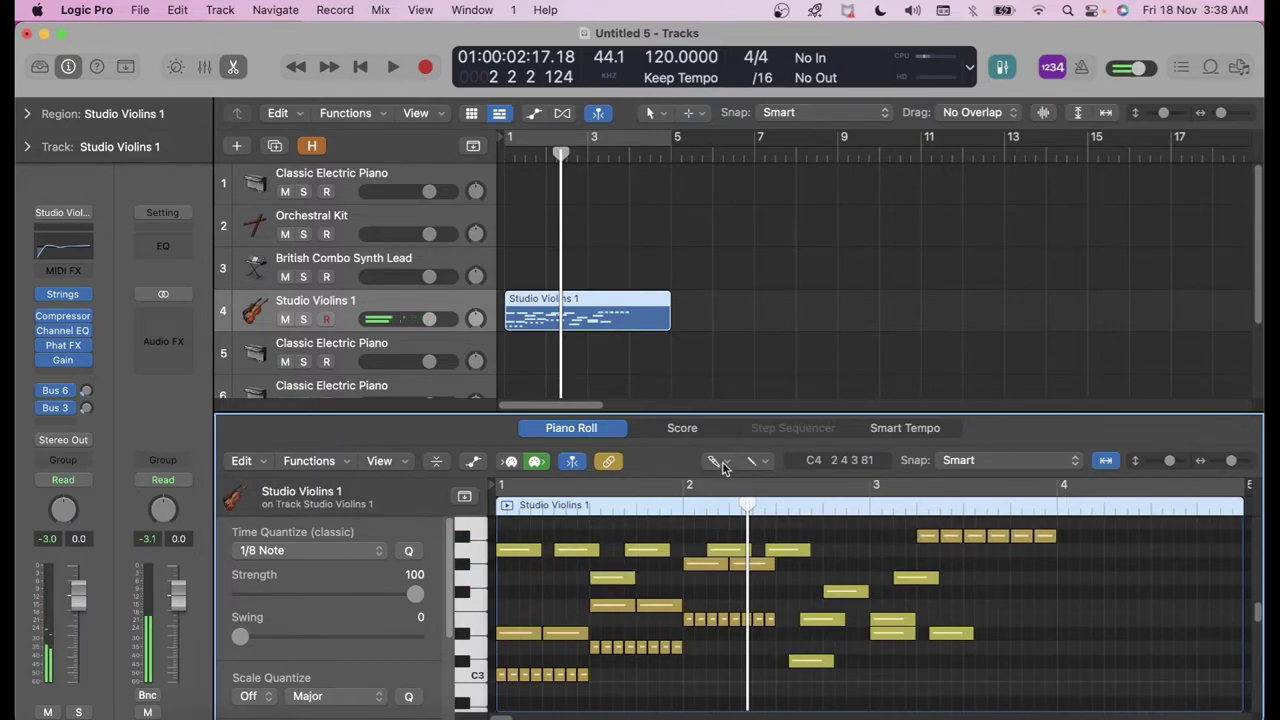
# Step: Set the Command-click tool to Pointer, then brush six short C4 notes through bar 3
pyautogui.click(760, 464)
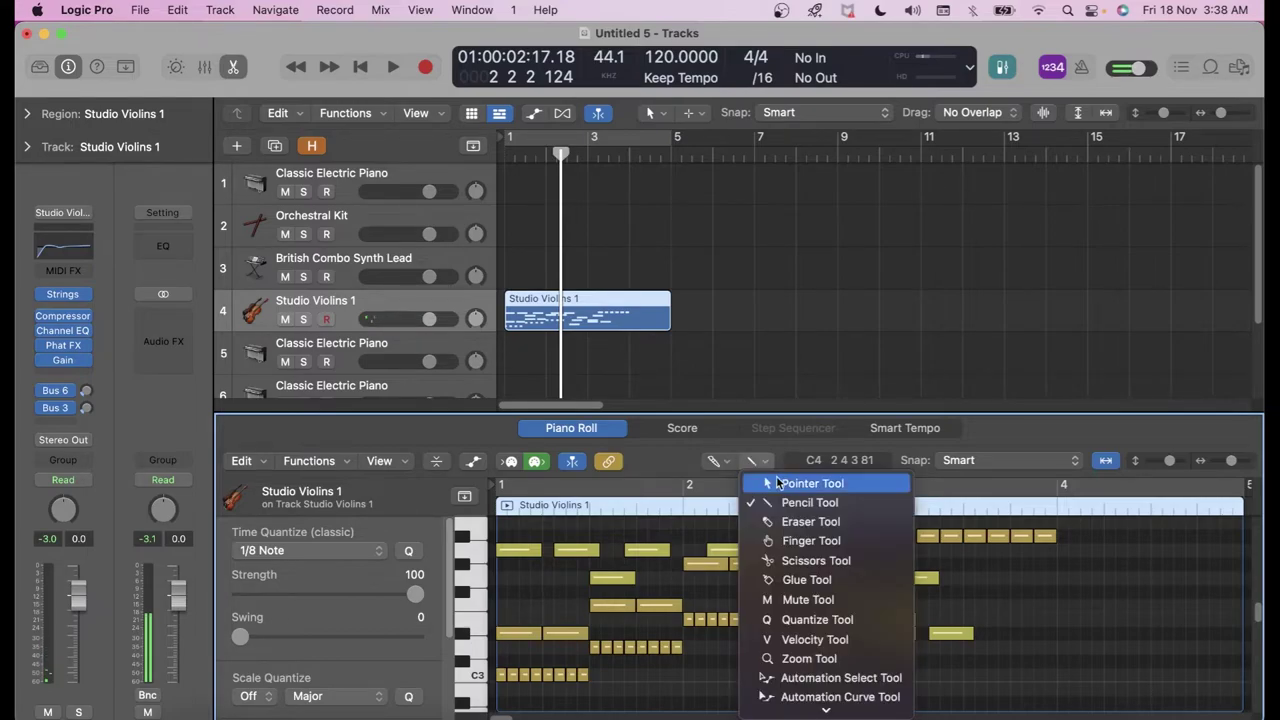
pyautogui.click(799, 484)
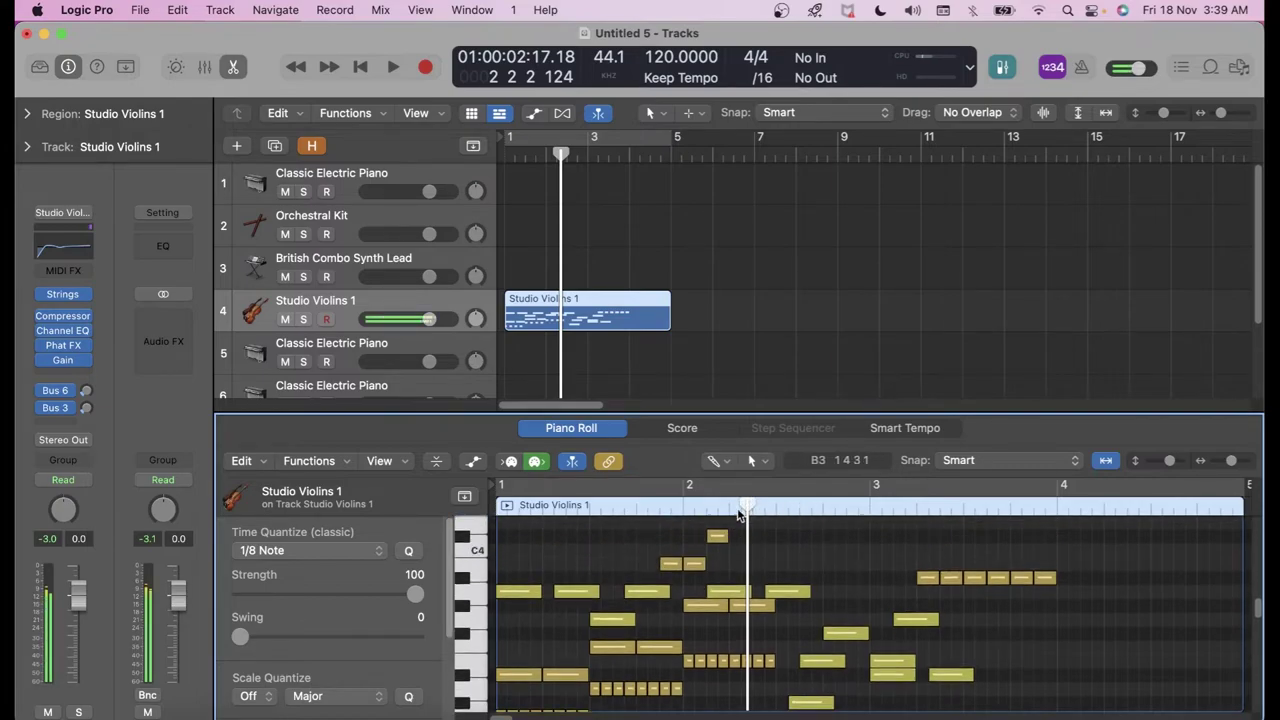
pyautogui.scroll(10, 680, 560)
pyautogui.click(718, 594)
pyautogui.scroll(-8, 766, 610)
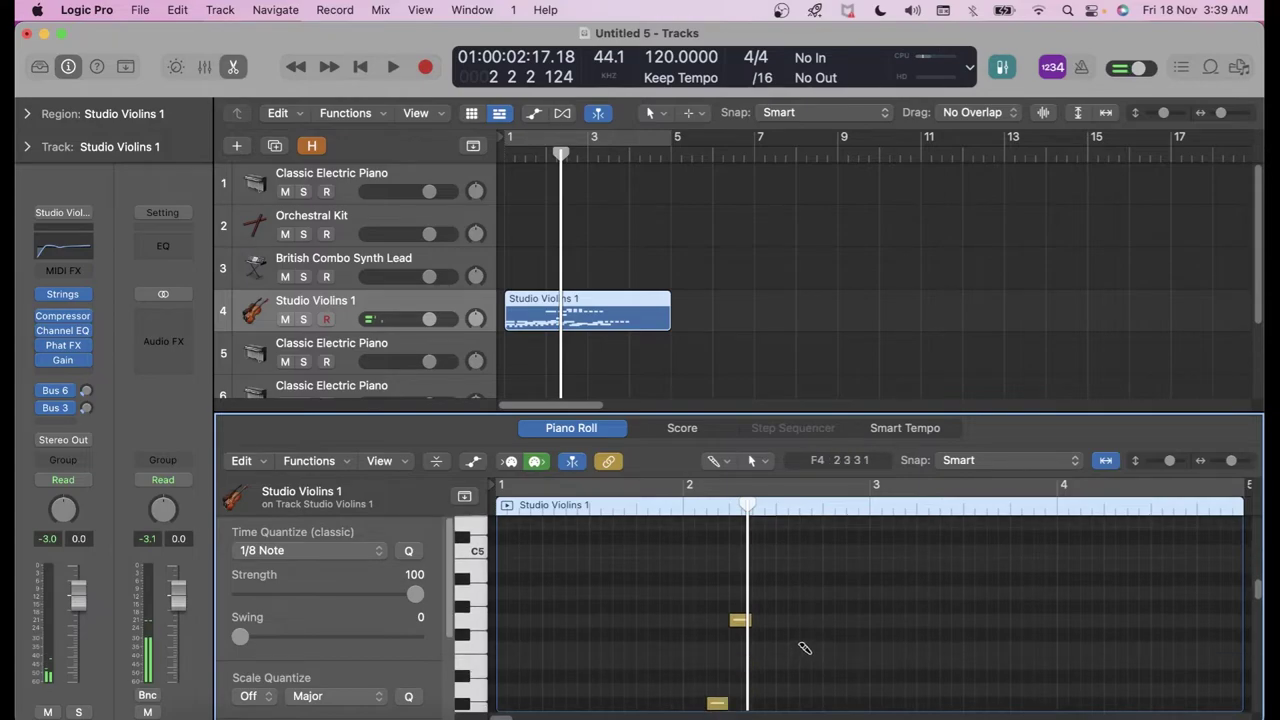
pyautogui.scroll(-5, 794, 627)
pyautogui.moveTo(806, 609); pyautogui.dragTo(938, 611)
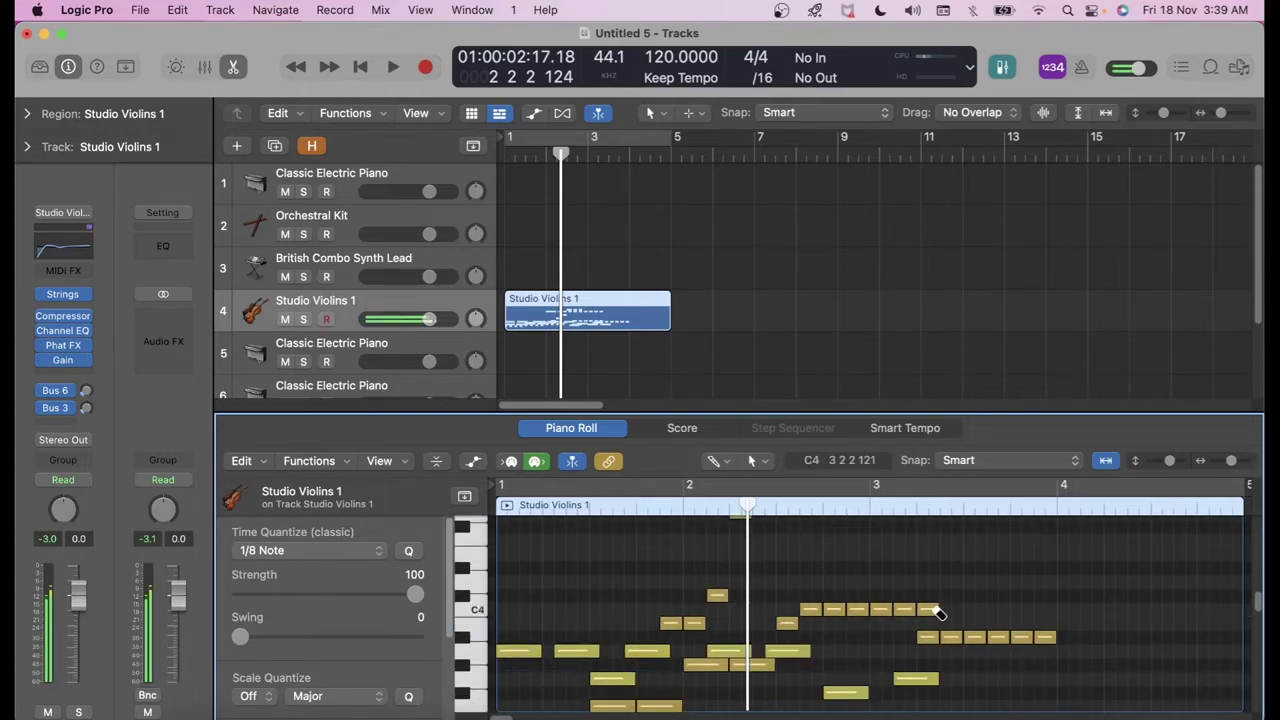
# Step: Switch the Left-click tool from Pointer to Pencil Tool
pyautogui.click(726, 462)
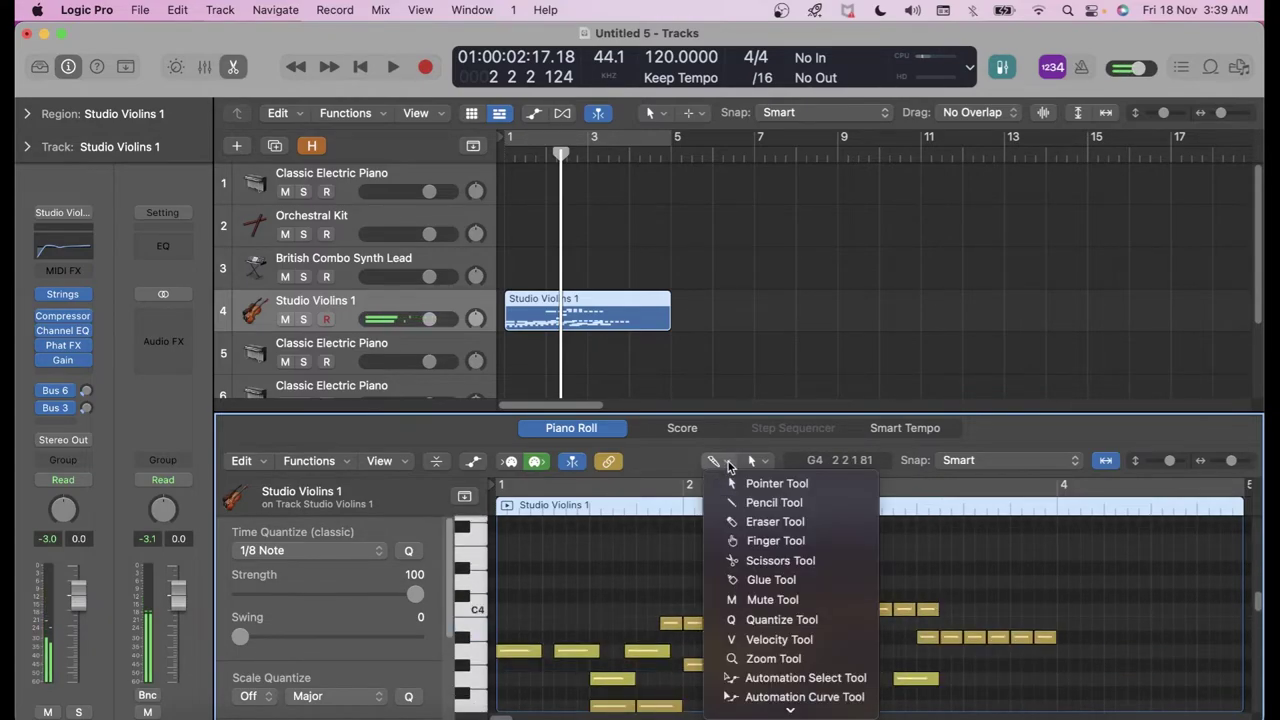
pyautogui.click(750, 481)
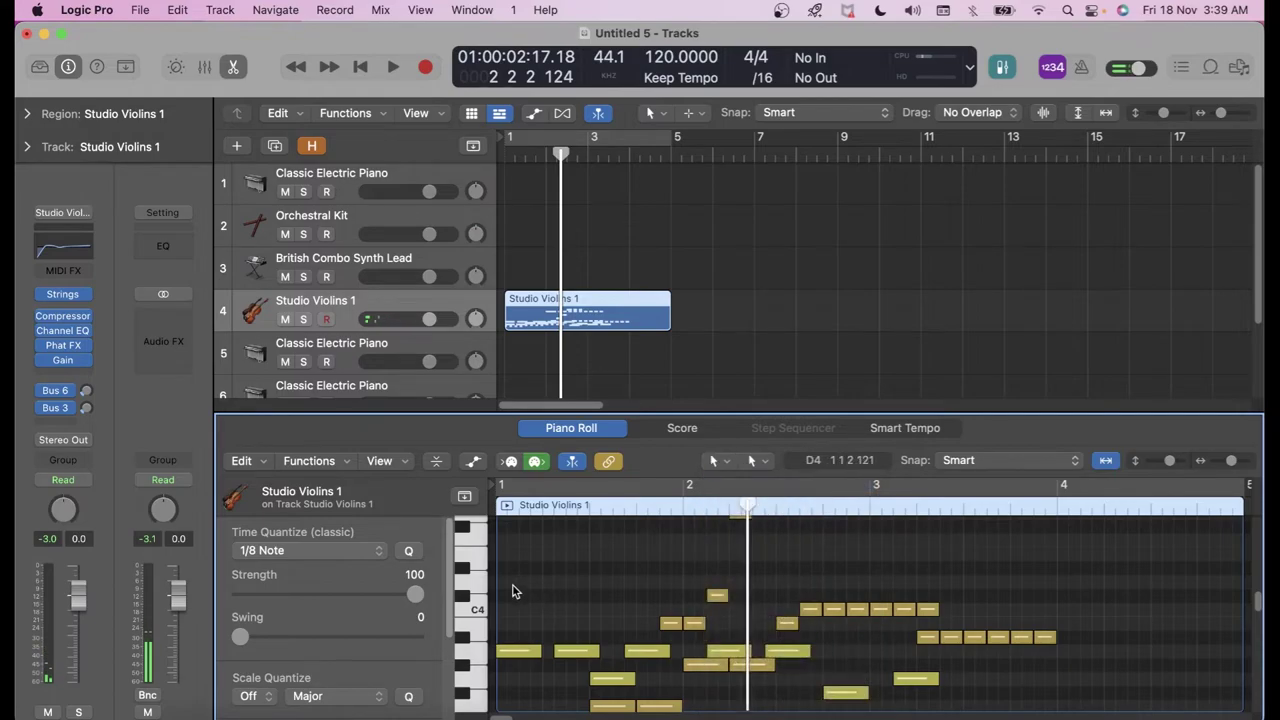
pyautogui.click(720, 461)
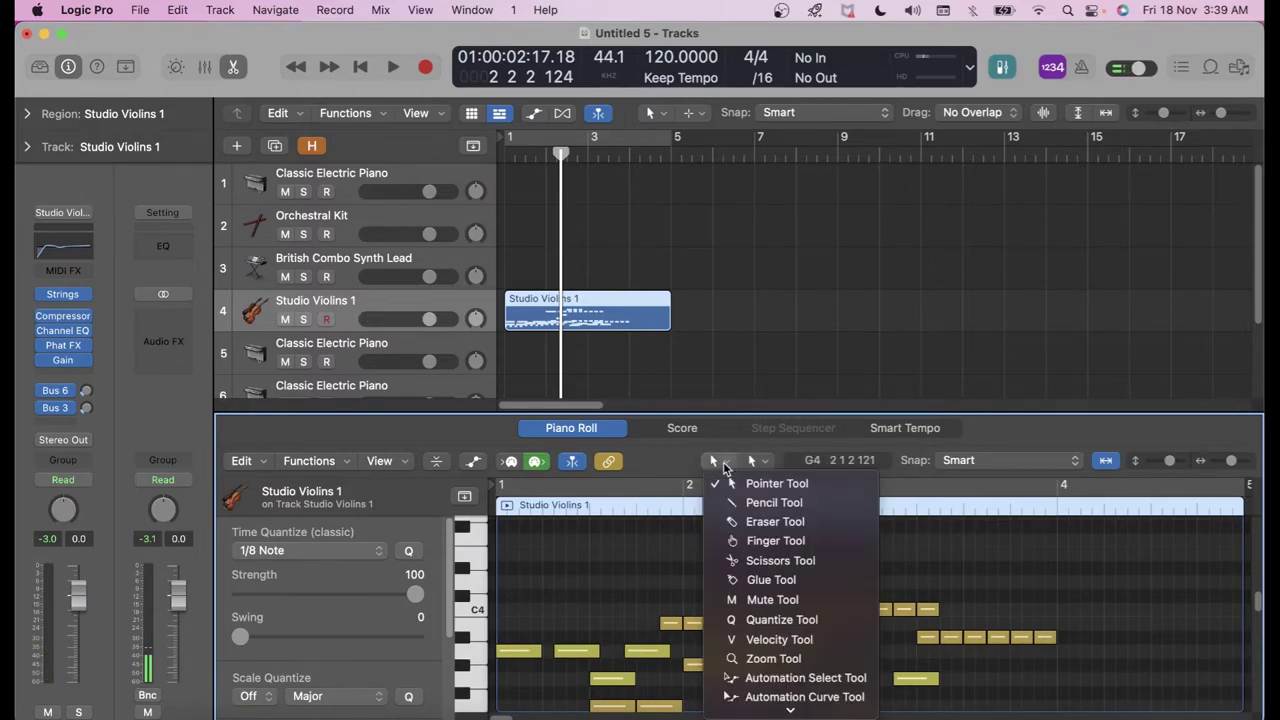
pyautogui.click(783, 503)
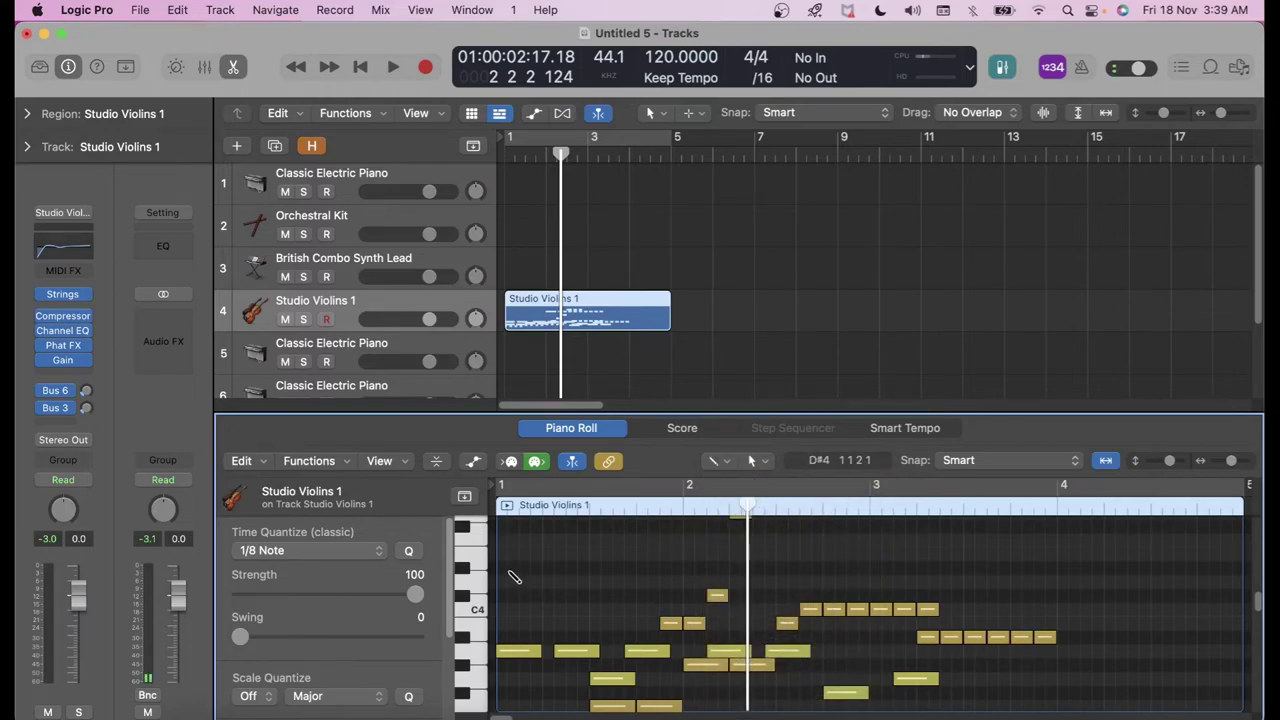
# Step: Draw two E4 notes in bar 1 and a run of short higher notes across bar 2
pyautogui.click(510, 568)
pyautogui.click(577, 568)
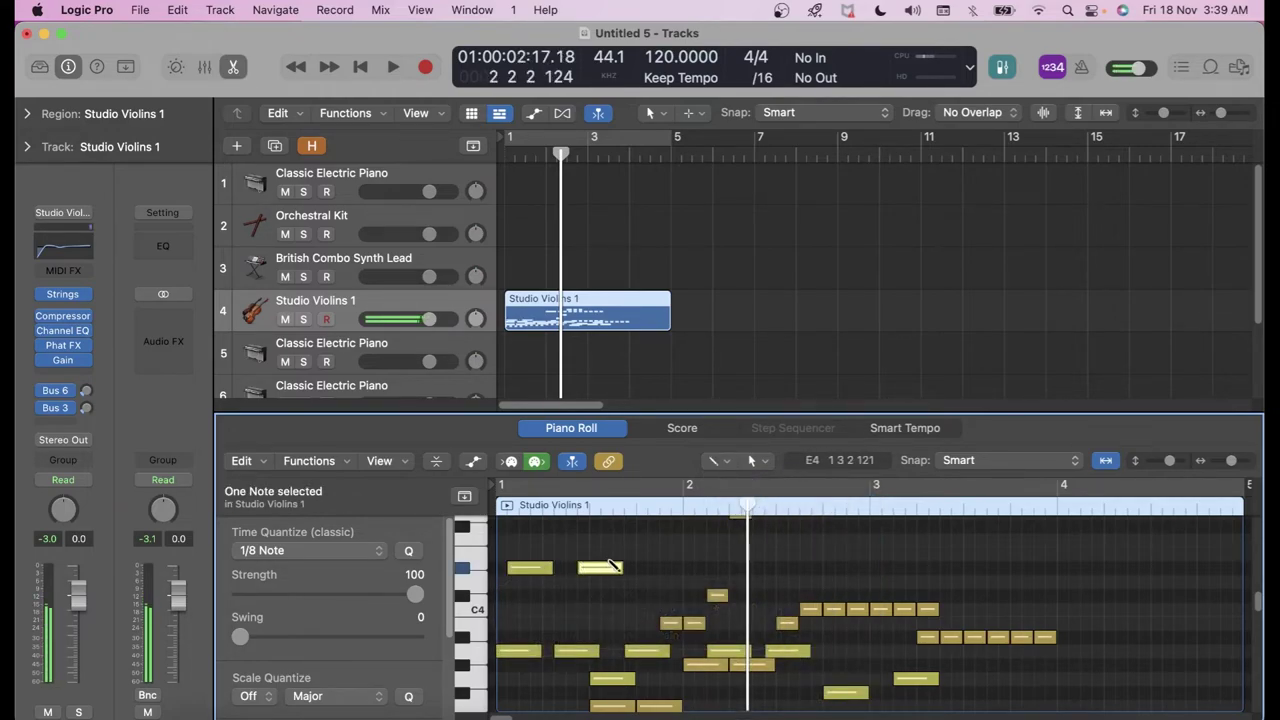
pyautogui.click(653, 553)
pyautogui.click(711, 553)
pyautogui.click(735, 553)
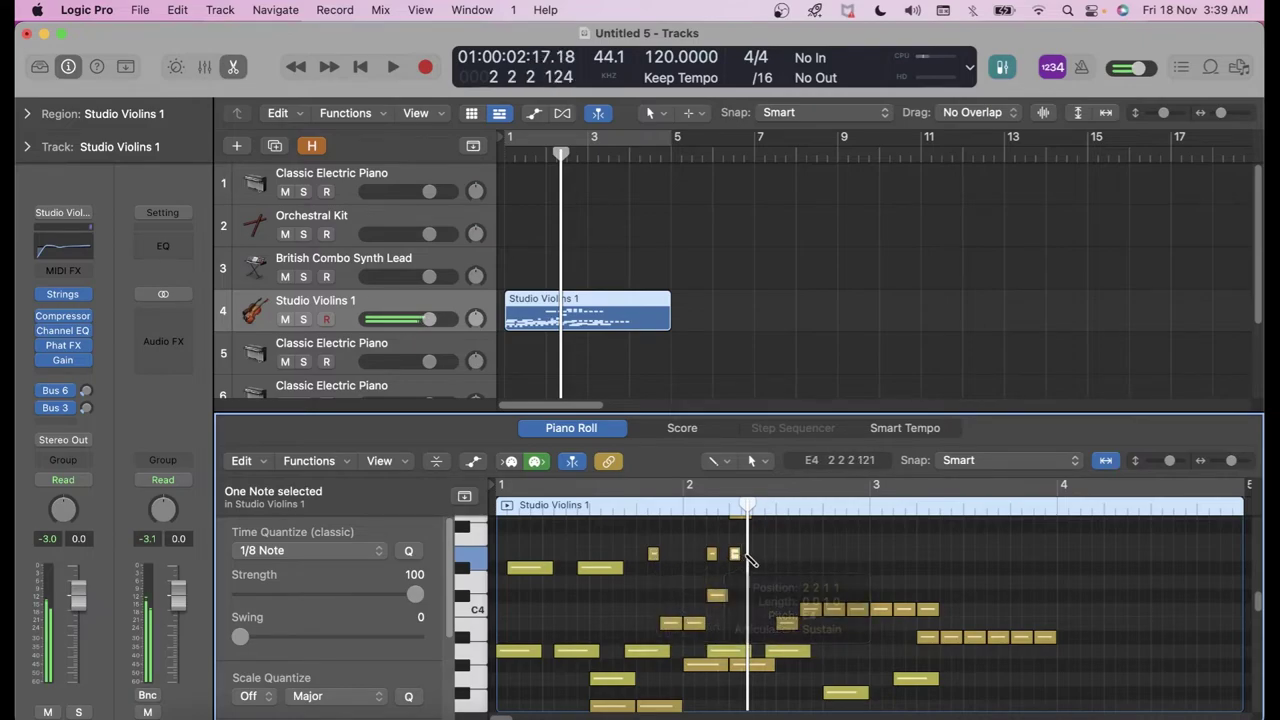
pyautogui.click(758, 553)
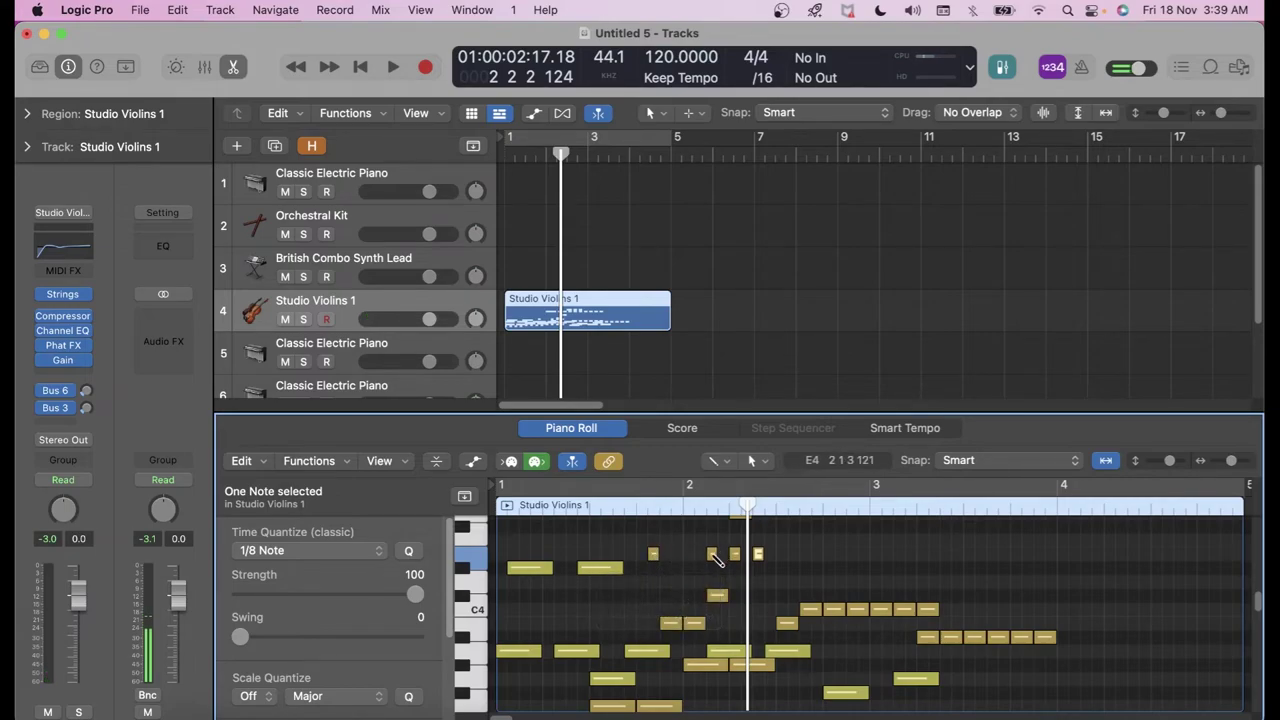
pyautogui.click(612, 569)
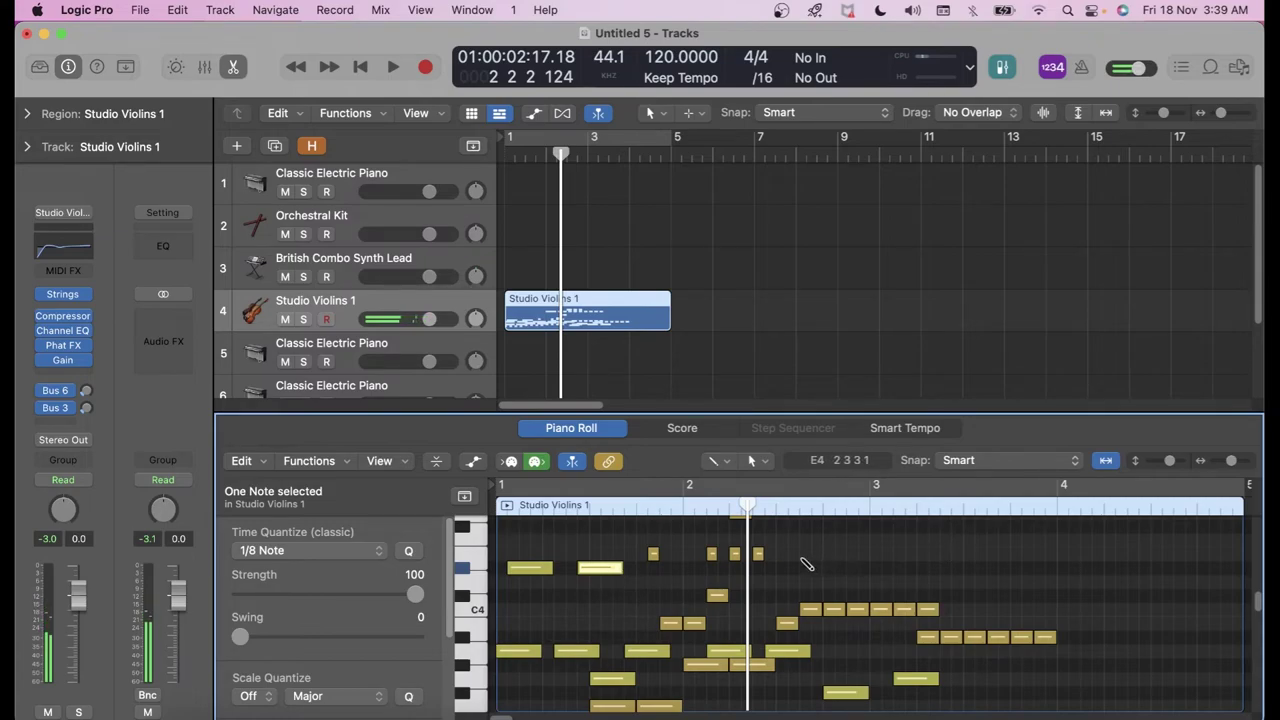
# Step: Draw a one-beat C#4 note followed by a run of short C#4 notes
pyautogui.click(535, 595)
pyautogui.click(604, 595)
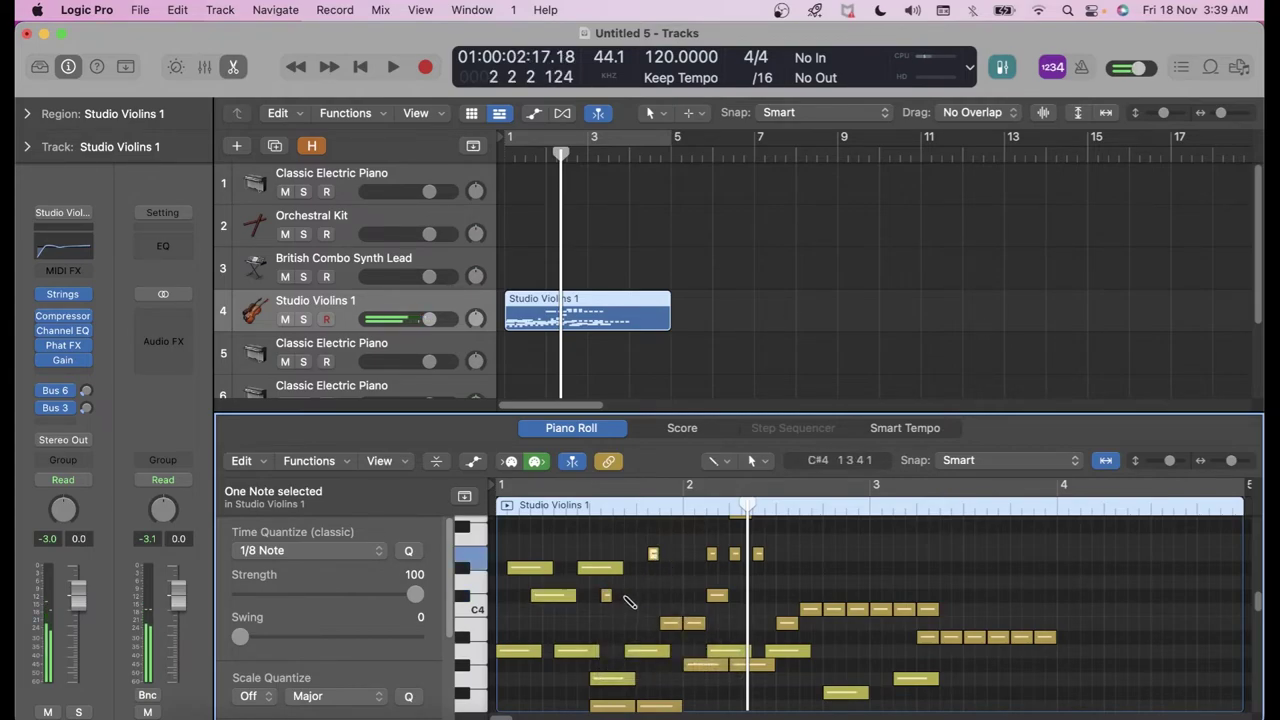
pyautogui.click(628, 595)
pyautogui.click(652, 595)
pyautogui.click(675, 595)
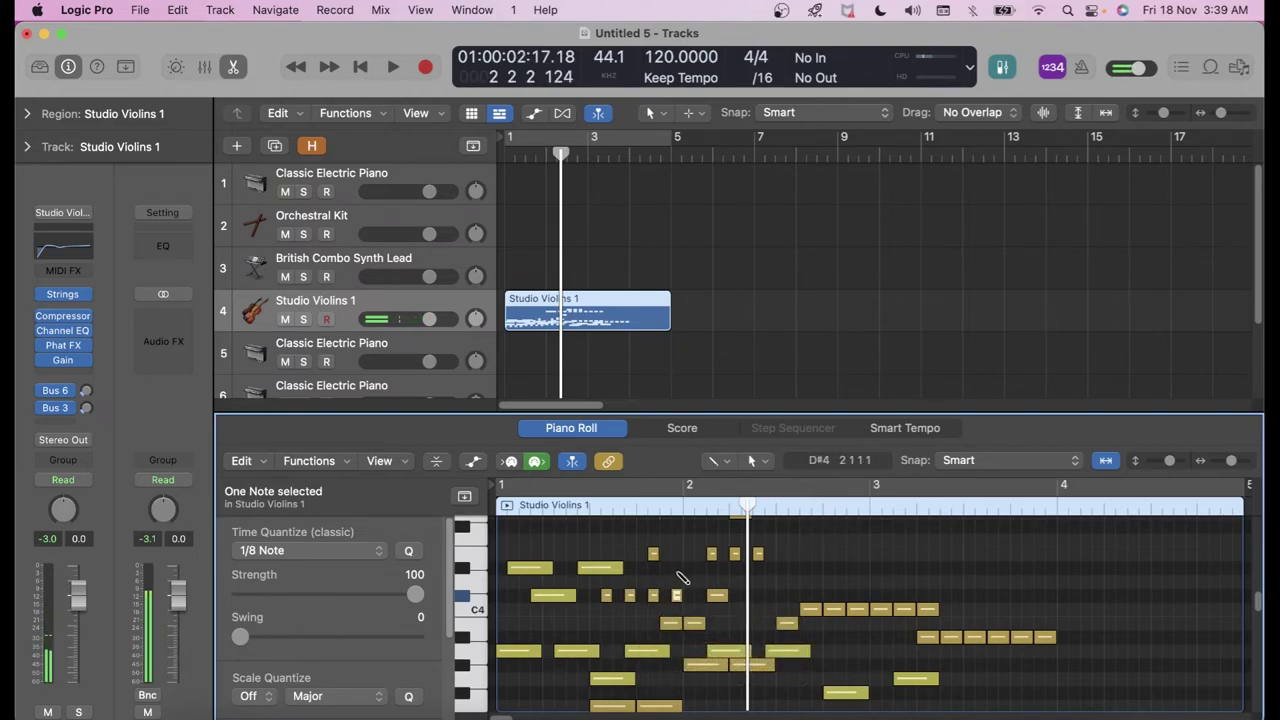
pyautogui.scroll(-2, 678, 597)
pyautogui.scroll(-6, 678, 597)
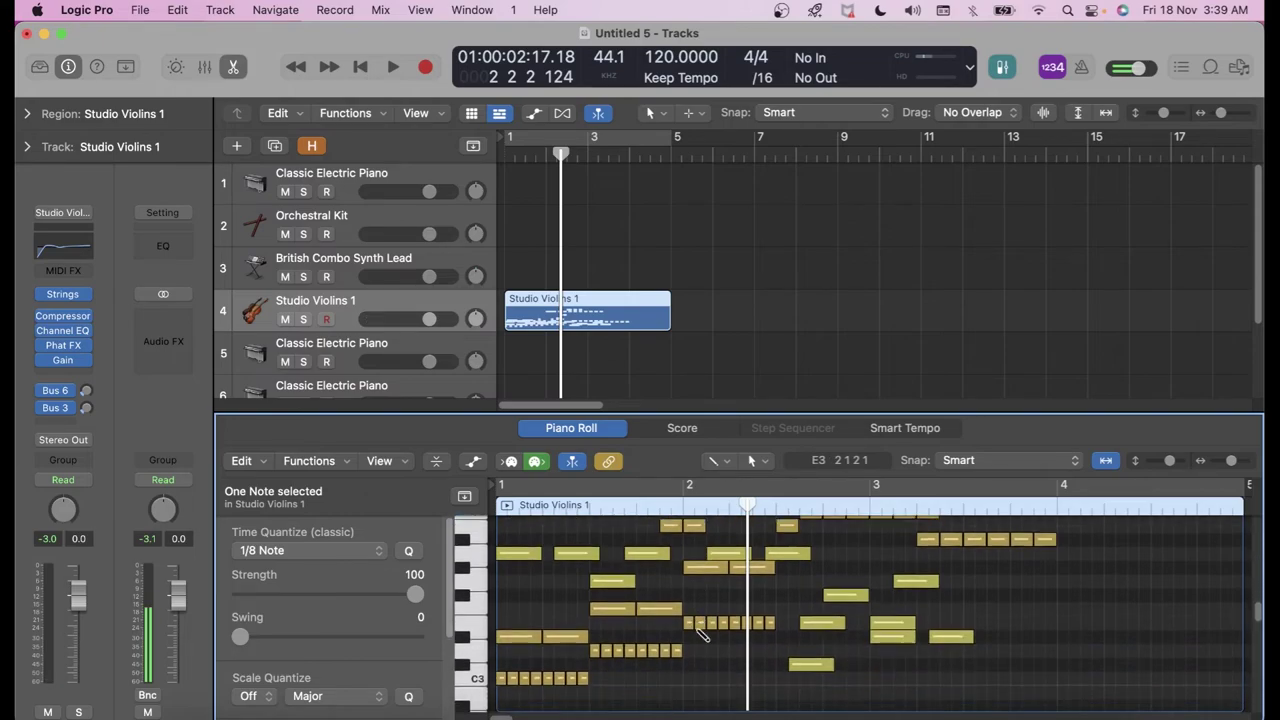
pyautogui.scroll(5, 703, 637)
pyautogui.scroll(14, 703, 637)
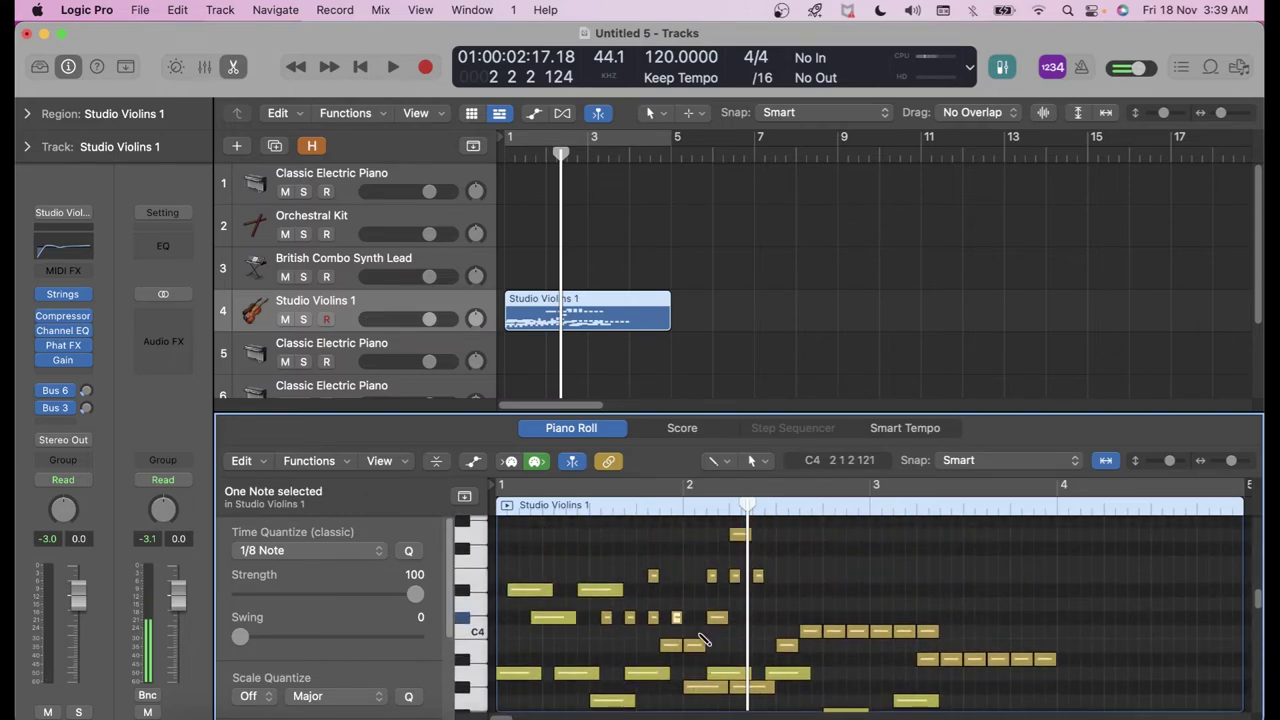